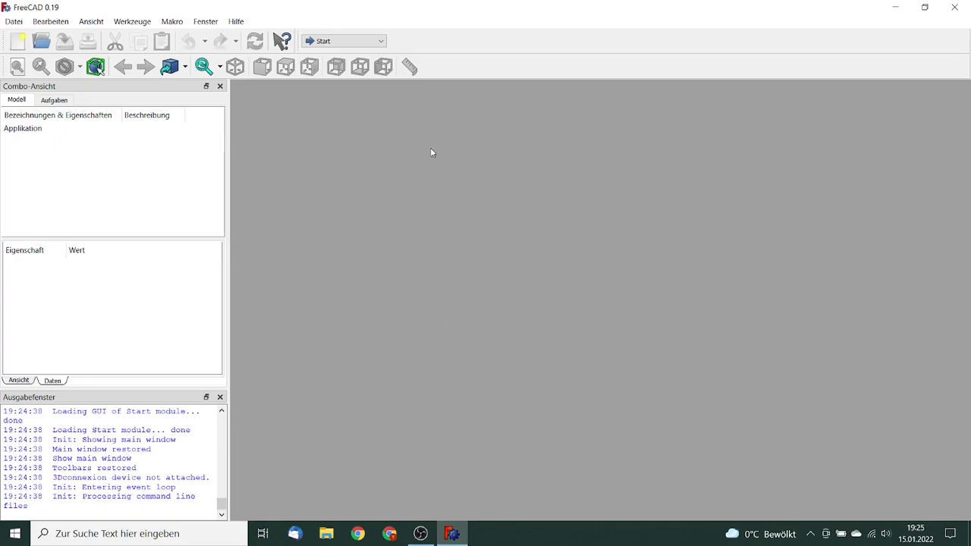
Step: Switch to the Part workbench and create a new empty document
left_click(381, 41)
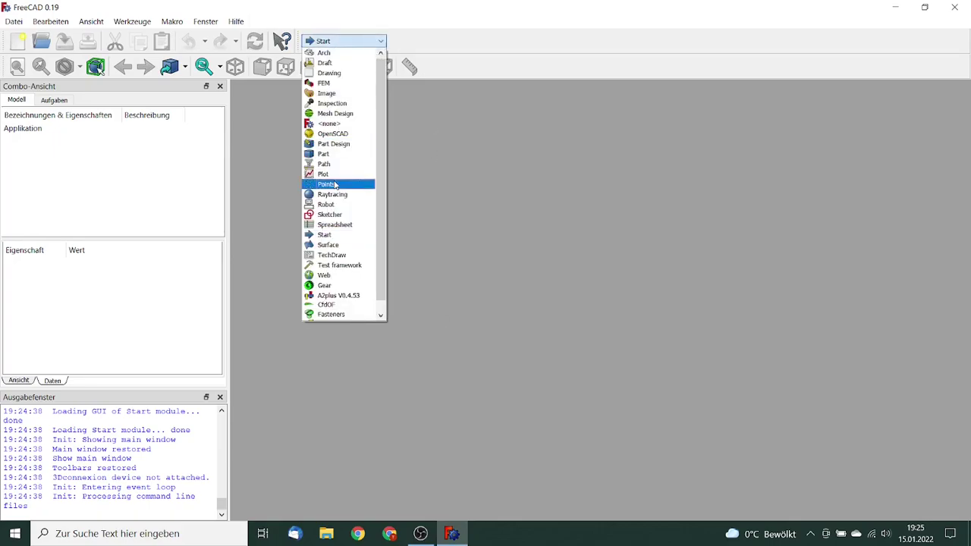
left_click(326, 154)
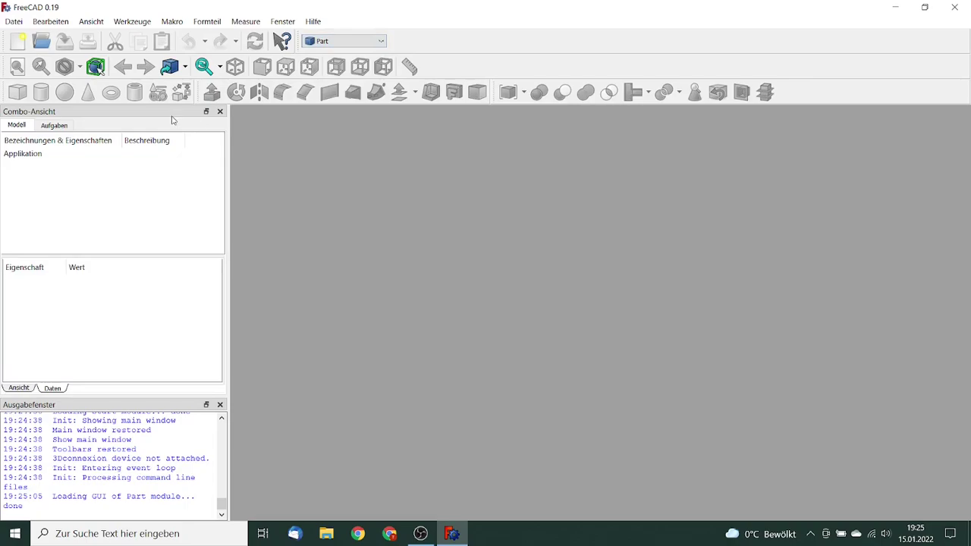
left_click(16, 44)
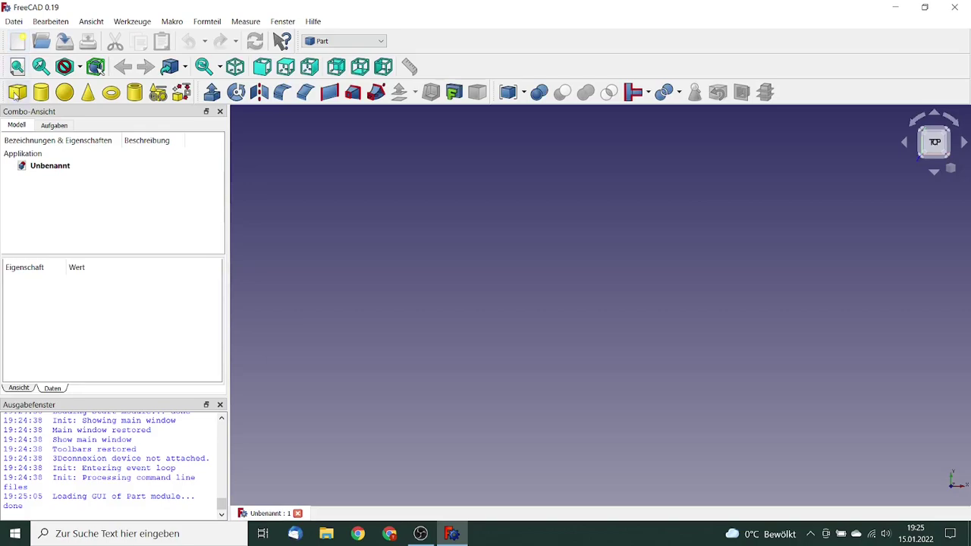
Step: Add a box and set its length to 0.55 m, width to 0.3 m and height to 30 mm
left_click(17, 92)
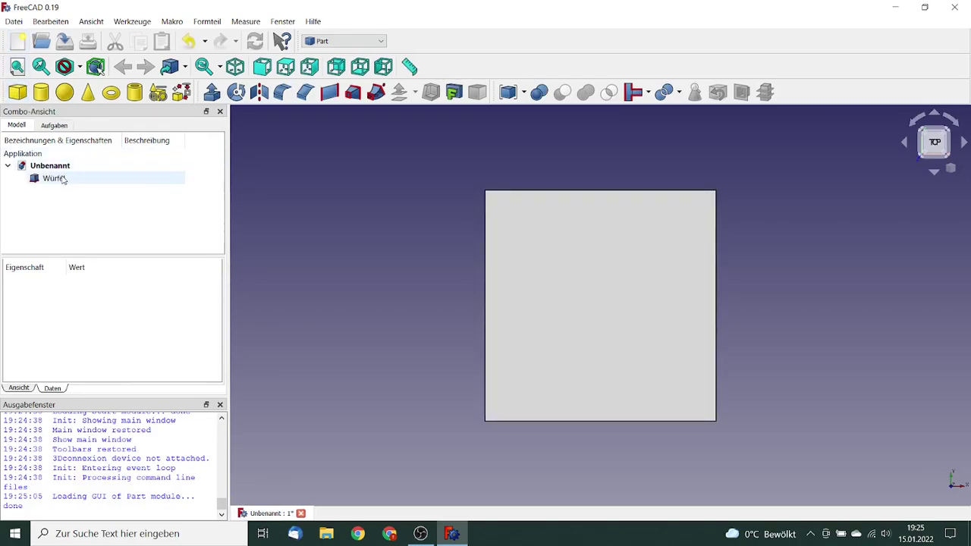
double_click(62, 179)
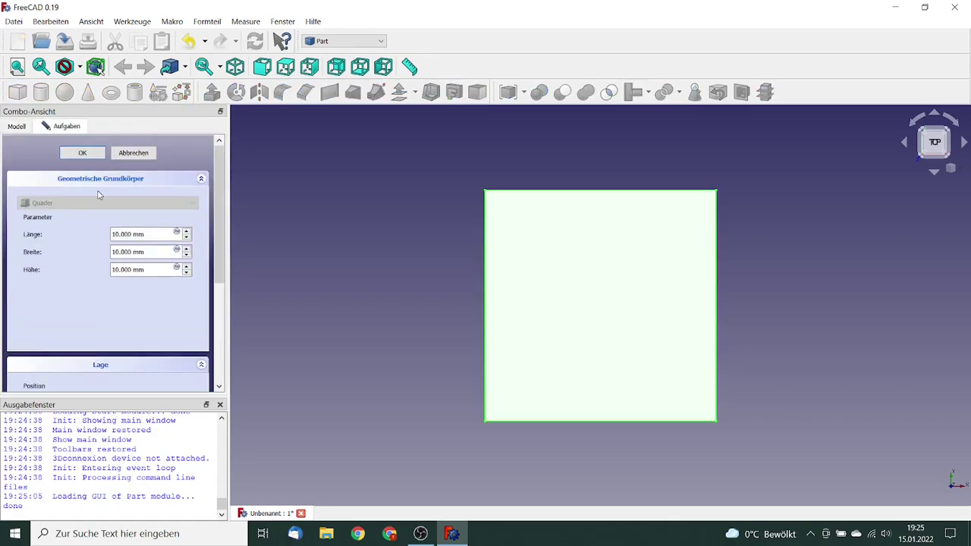
triple_click(129, 234)
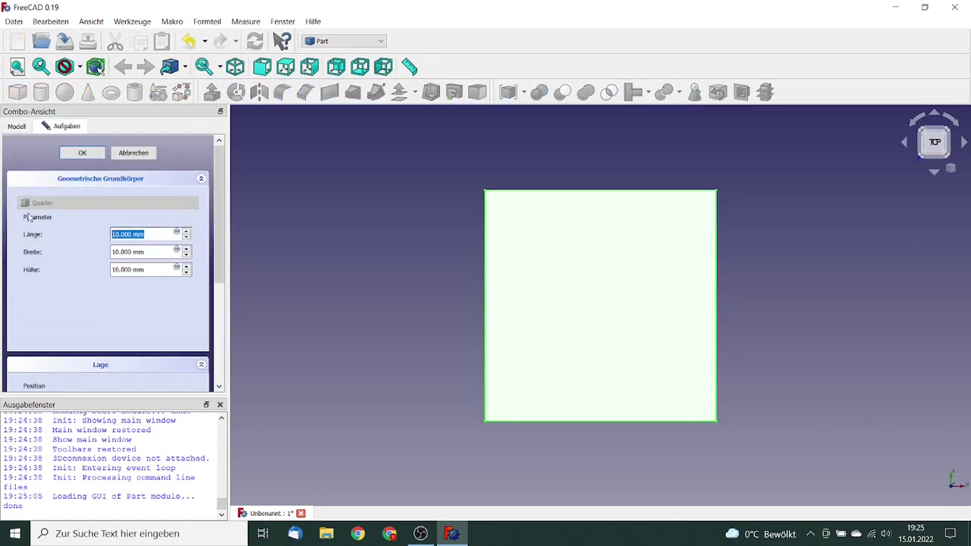
type("0.55 m")
key("Tab")
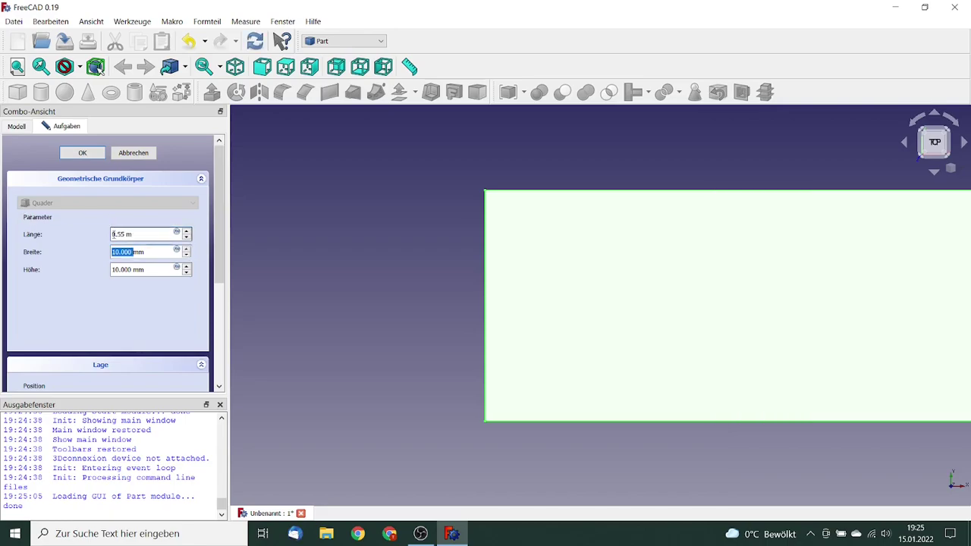
left_click(150, 251)
key("ctrl+a")
type("0.3 m")
key("Tab")
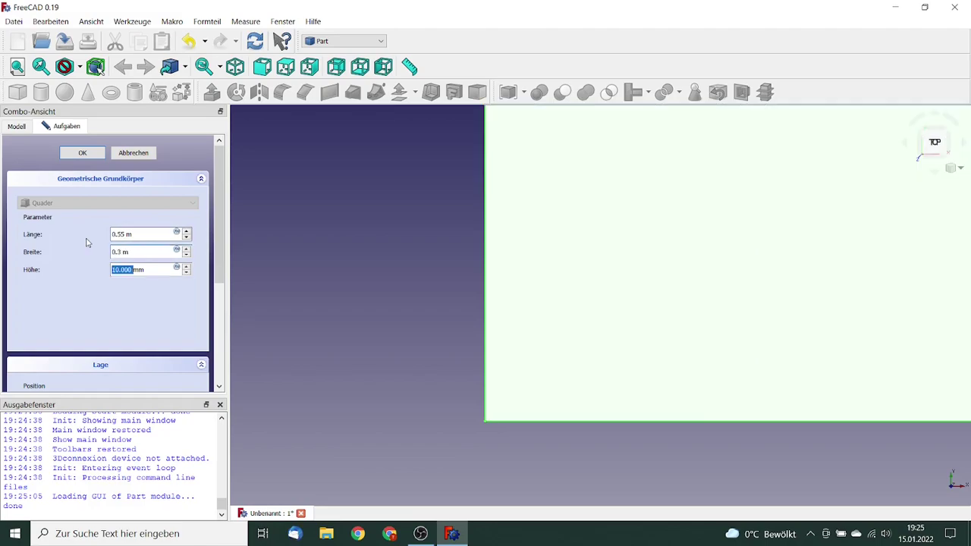
left_click(114, 269)
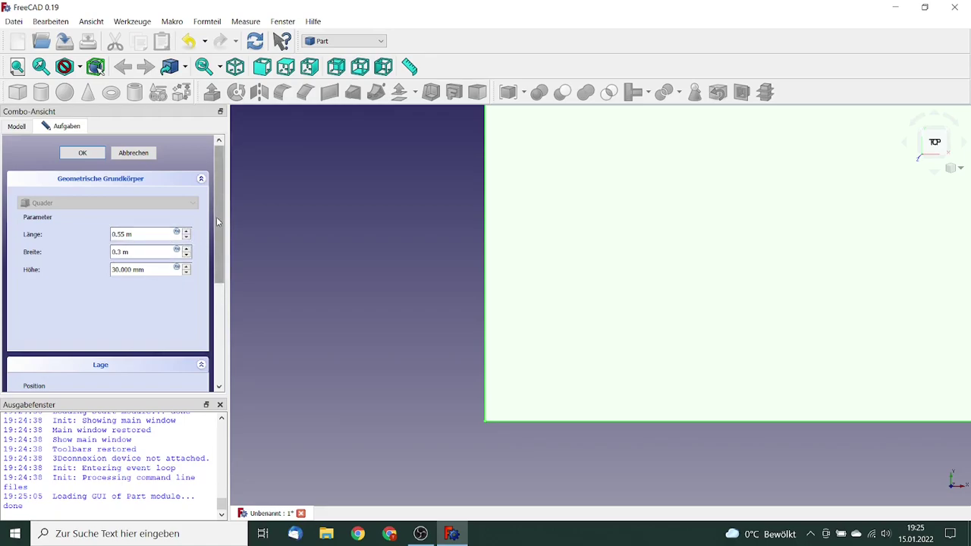
Step: Position the box at X -0.15 m and Y -0.15 m and accept its parameters
left_click_drag(217, 220, 227, 253)
scroll(228, 255, "down", 3)
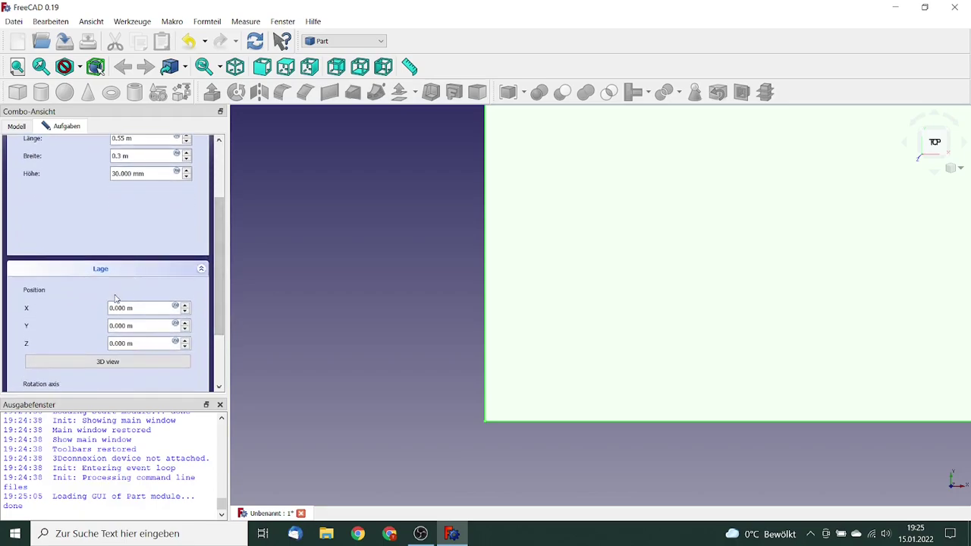
double_click(137, 307)
type("-0")
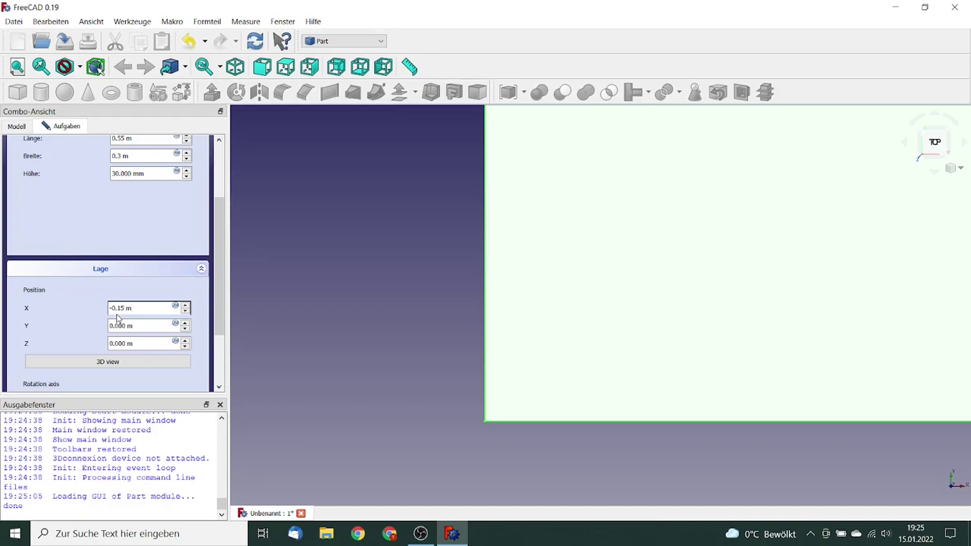
left_click(144, 327)
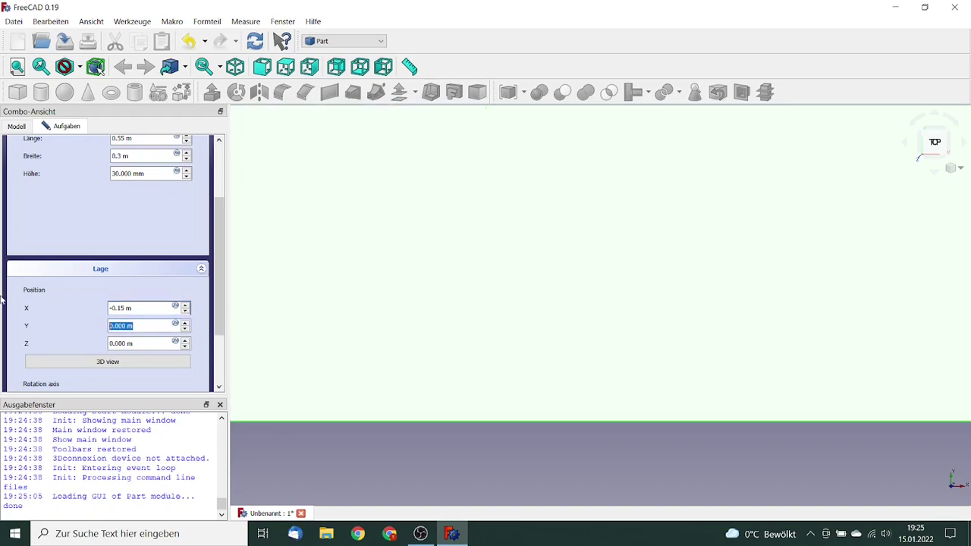
type("-")
scroll(216, 293, "up", 3)
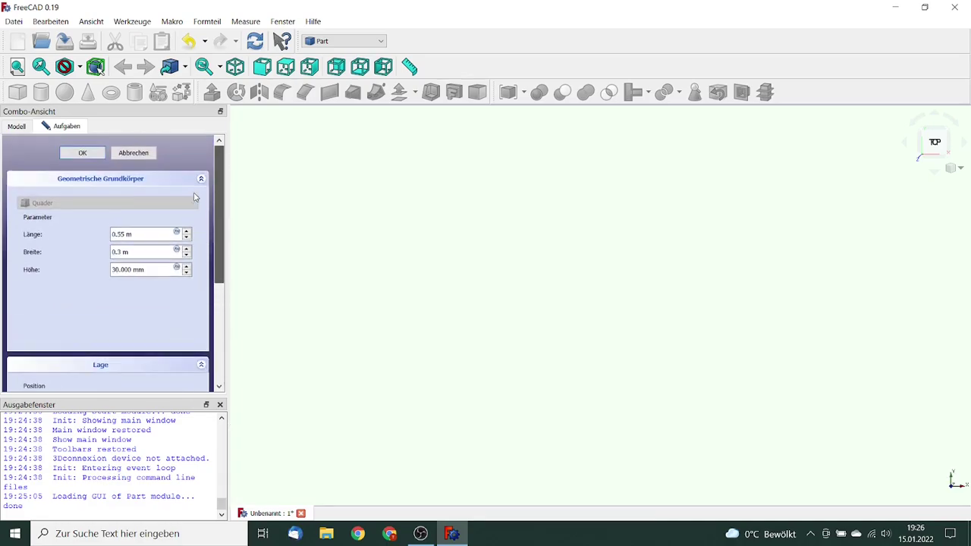
key("Return")
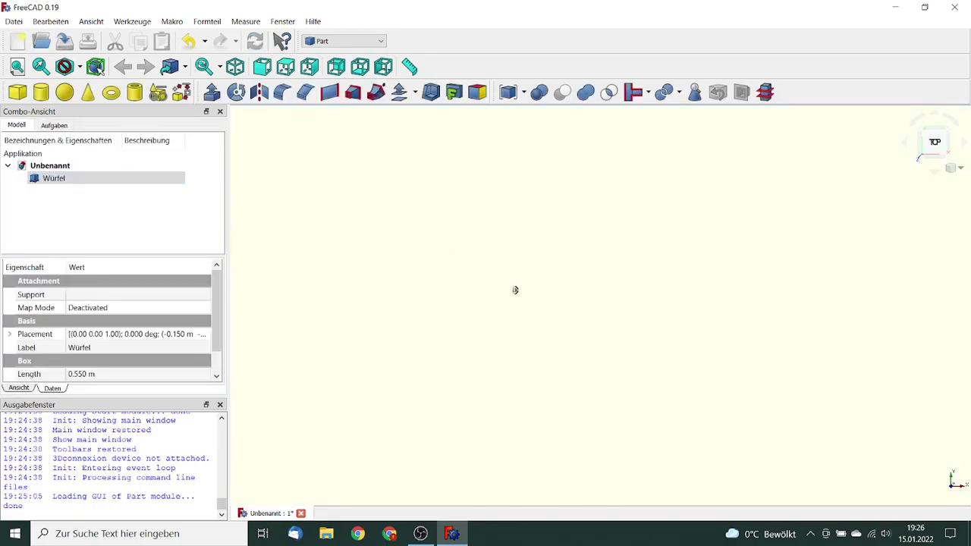
Step: Add a cylinder and set its radius to 15 mm and its height to 40 mm
scroll(515, 311, "down", 5)
scroll(518, 361, "up", 1)
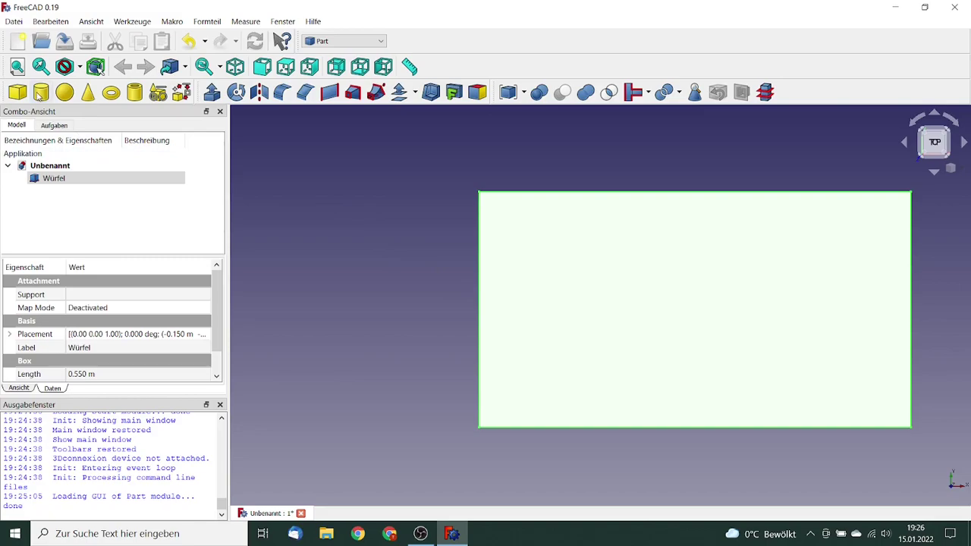
left_click(41, 93)
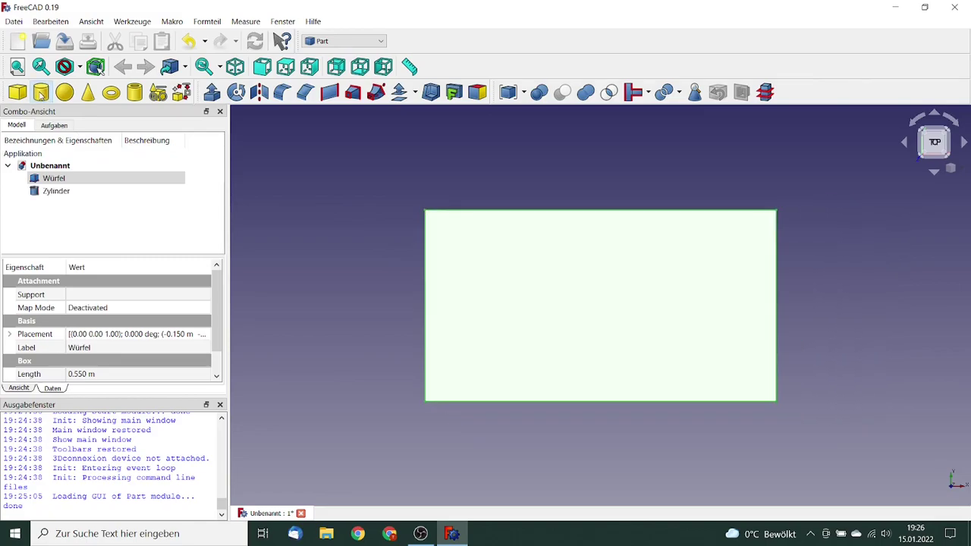
left_click(53, 179)
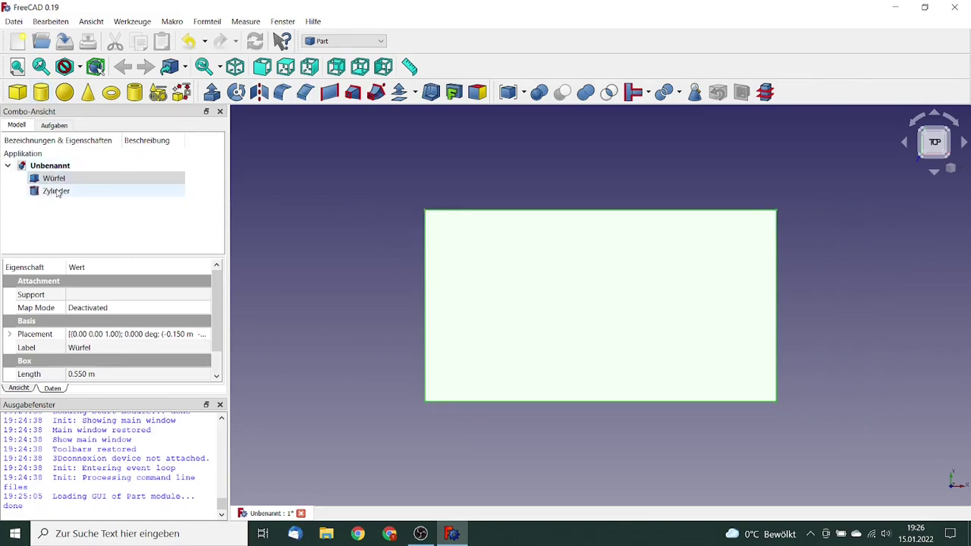
double_click(55, 191)
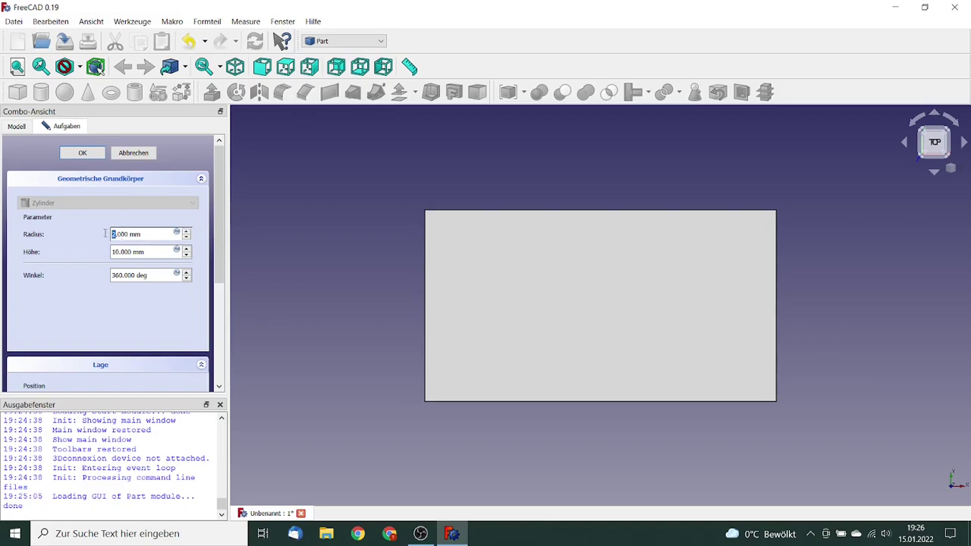
type("15")
left_click(120, 252)
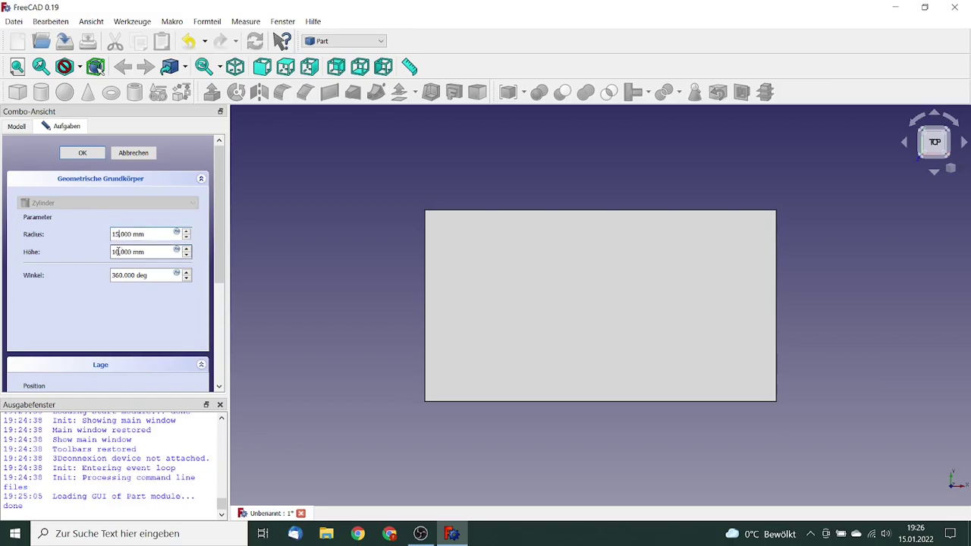
left_click_drag(120, 252, 106, 254)
type("40")
key("Tab")
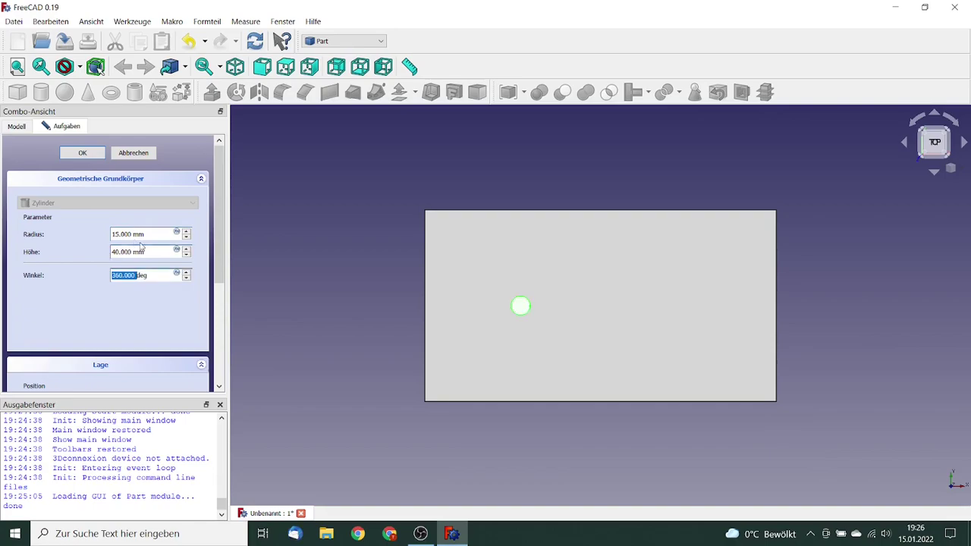
Step: Set the cylinder's Z position to -5 mm and accept its parameters
left_click_drag(224, 246, 224, 310)
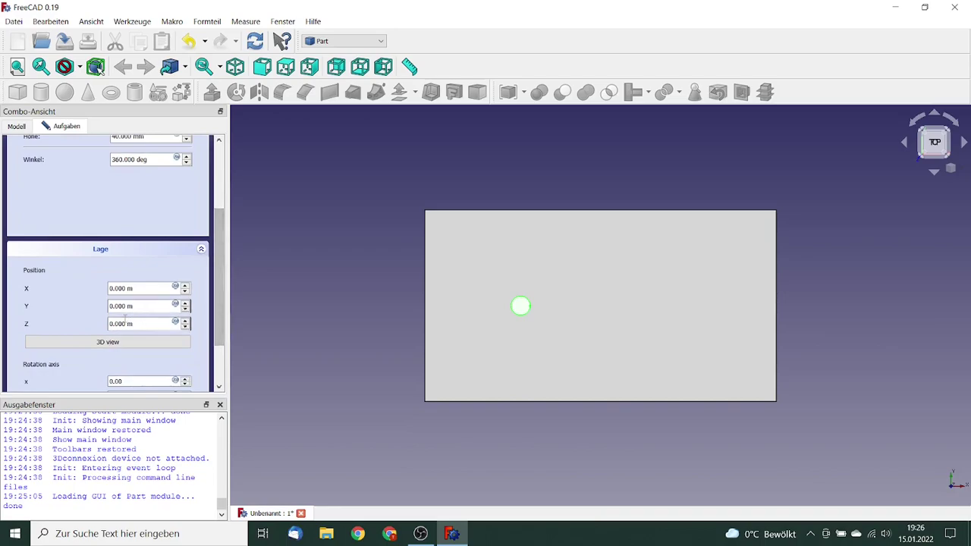
left_click_drag(135, 324, 22, 303)
type("-5")
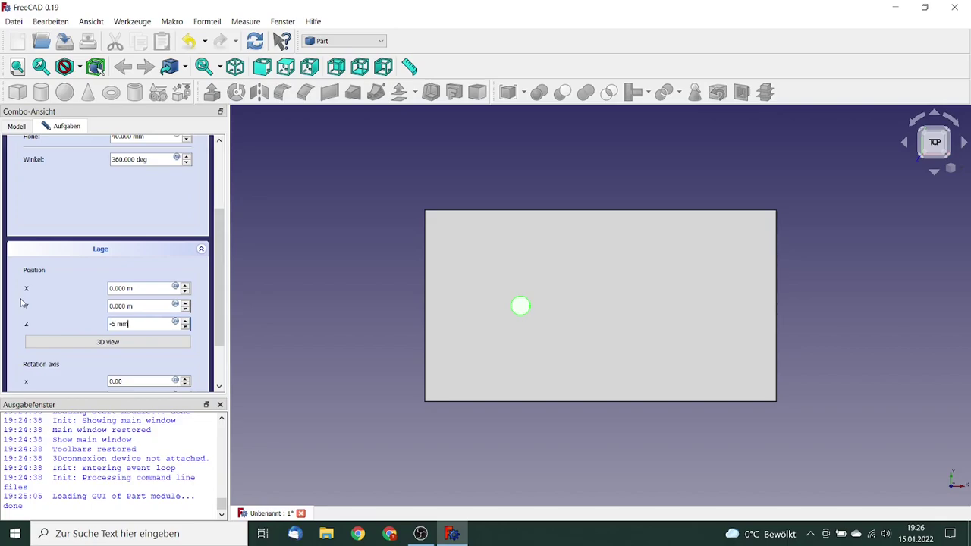
key("Tab")
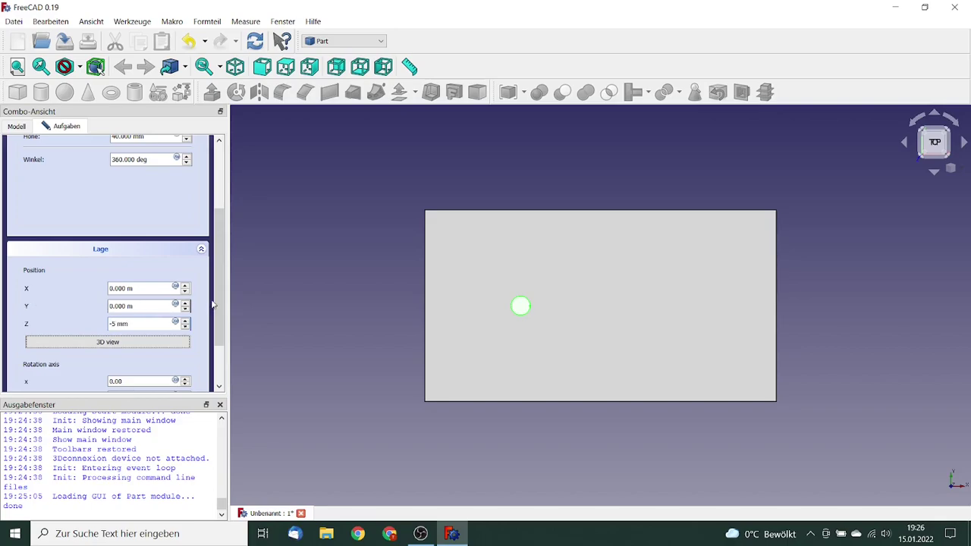
left_click_drag(219, 304, 218, 239)
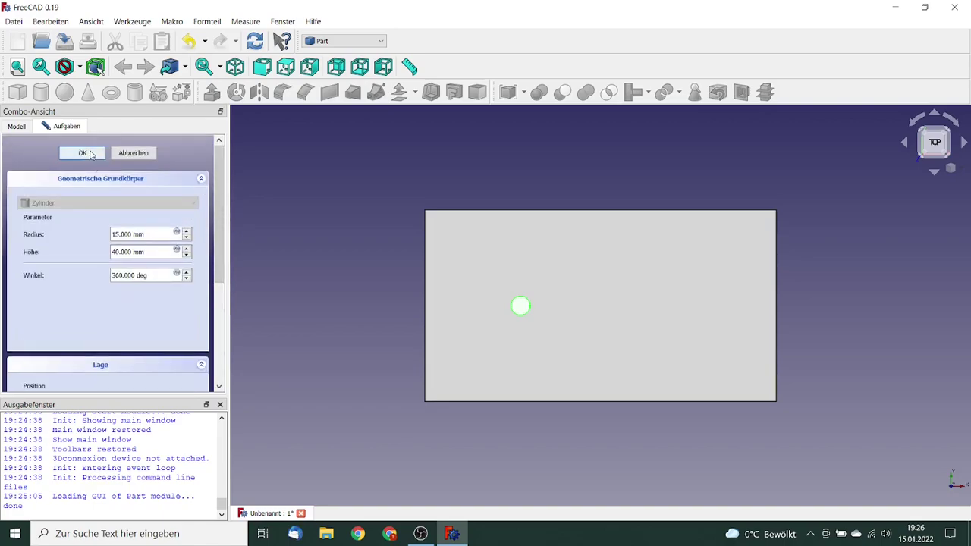
left_click(89, 154)
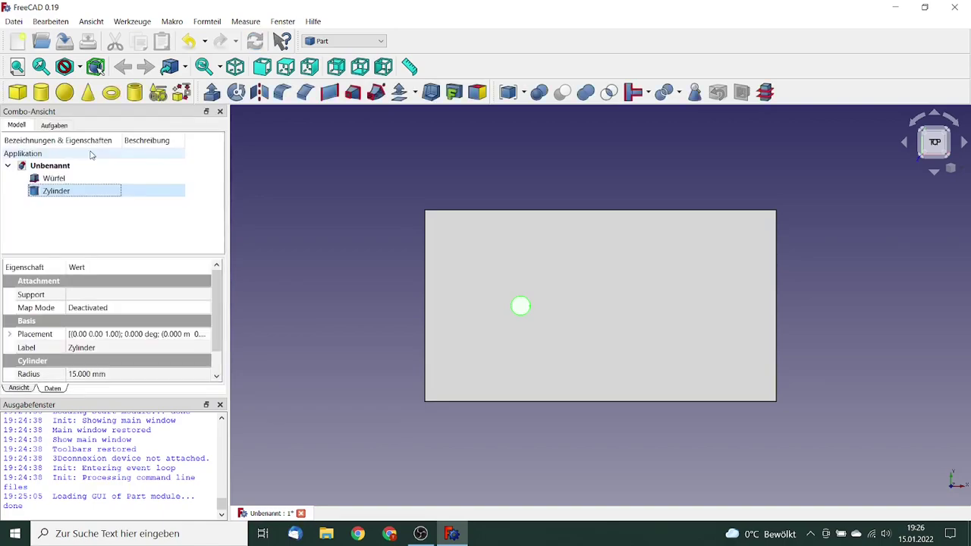
Step: Cut the cylinder out of the box to make a through hole, and inspect the plate at an angle
left_click(54, 178)
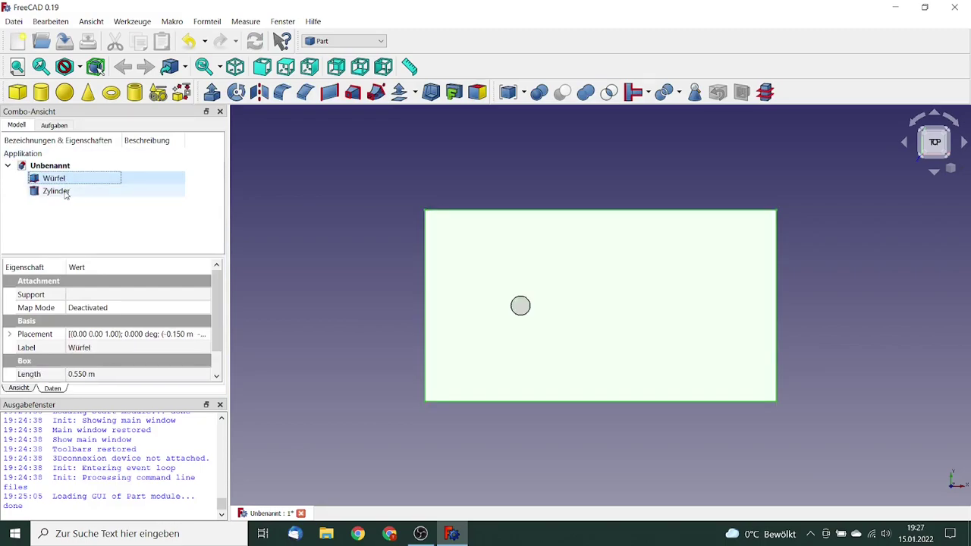
left_click(56, 191, "ctrl")
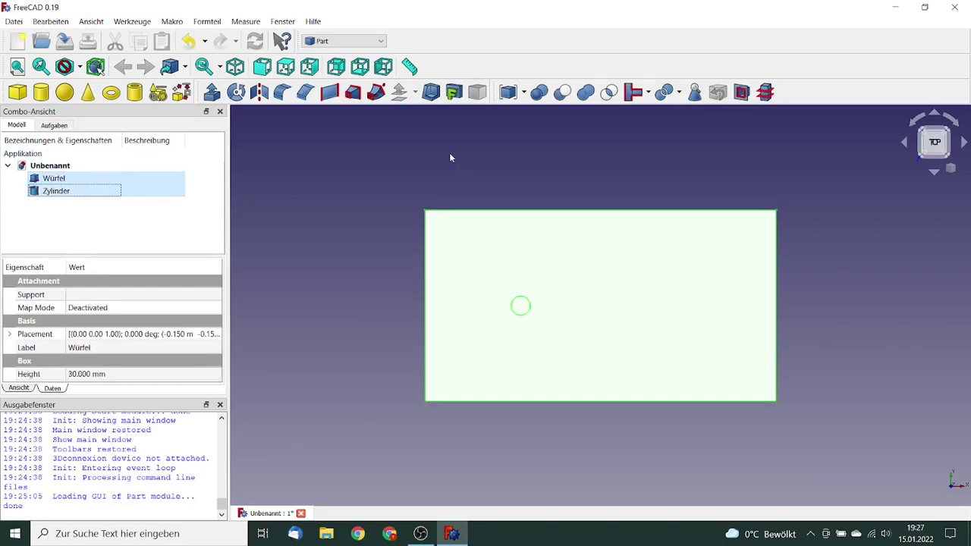
left_click(561, 92)
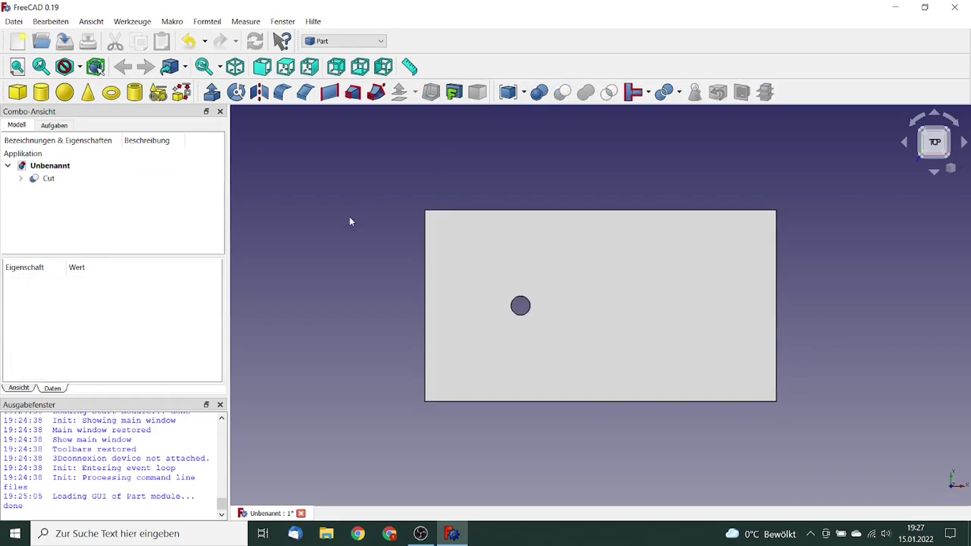
middle_click_drag(352, 215, 384, 229)
right_click(574, 271)
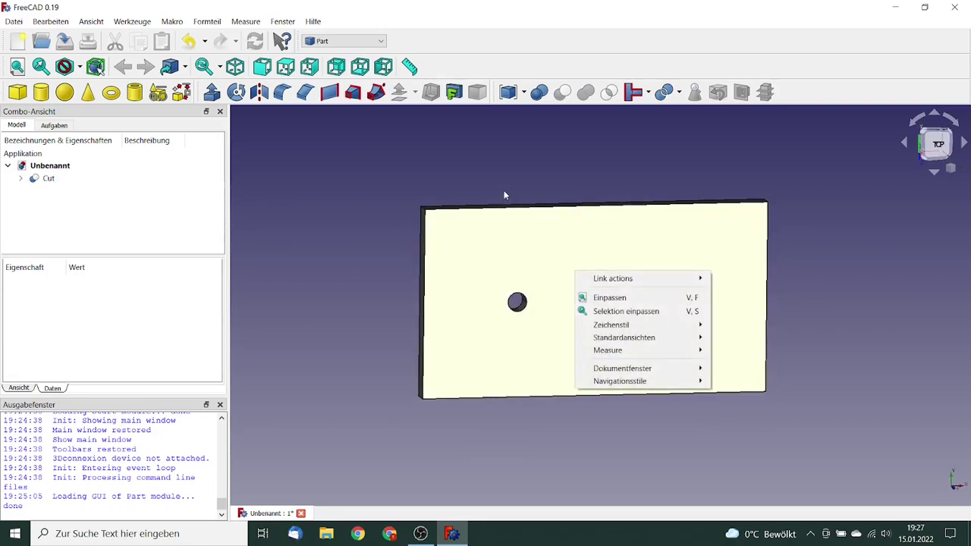
left_click(553, 262)
mouse_move(553, 263)
middle_mouse_down()
mouse_move(604, 271)
mouse_move(565, 274)
mouse_move(555, 258)
mouse_move(556, 267)
middle_mouse_up()
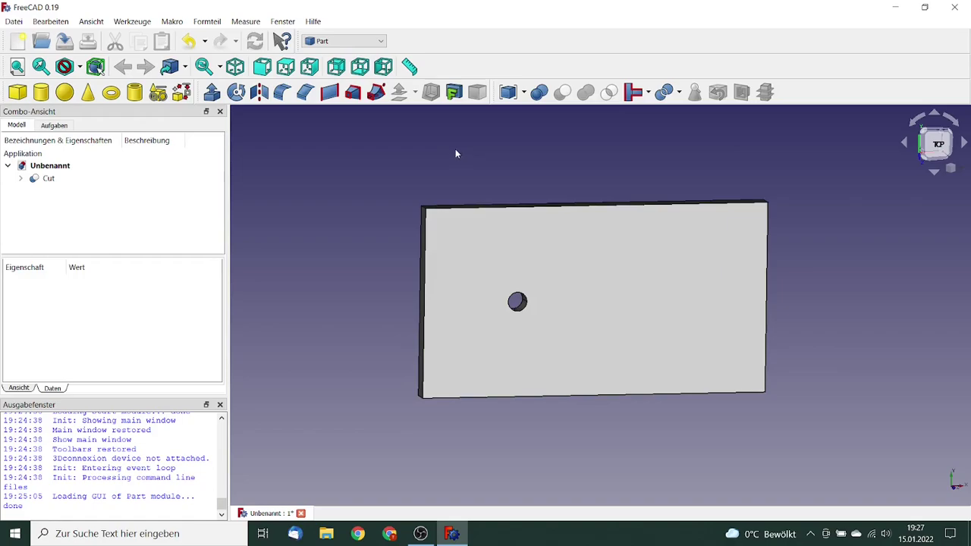
Step: Switch to the CfdOF workbench and create a CFD analysis for the cut plate
left_click(379, 41)
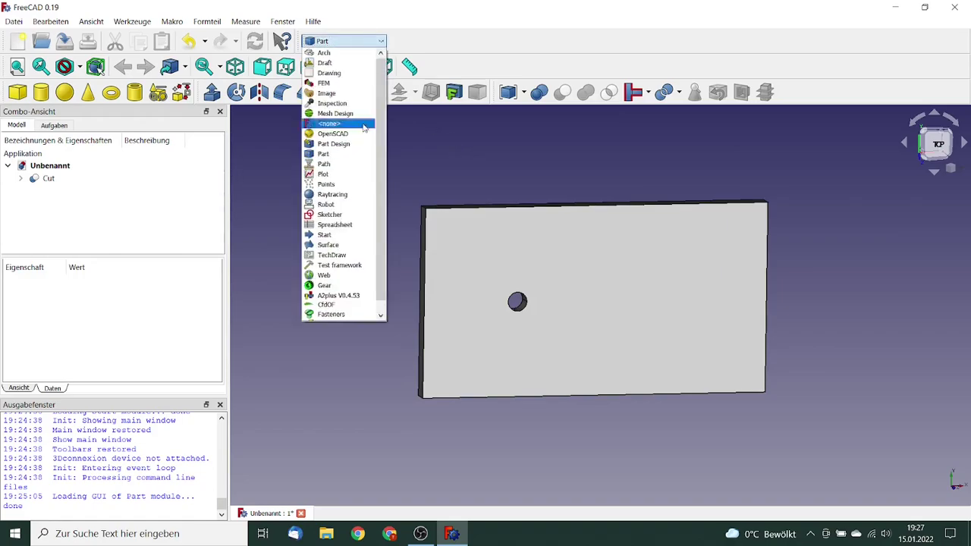
left_click(340, 305)
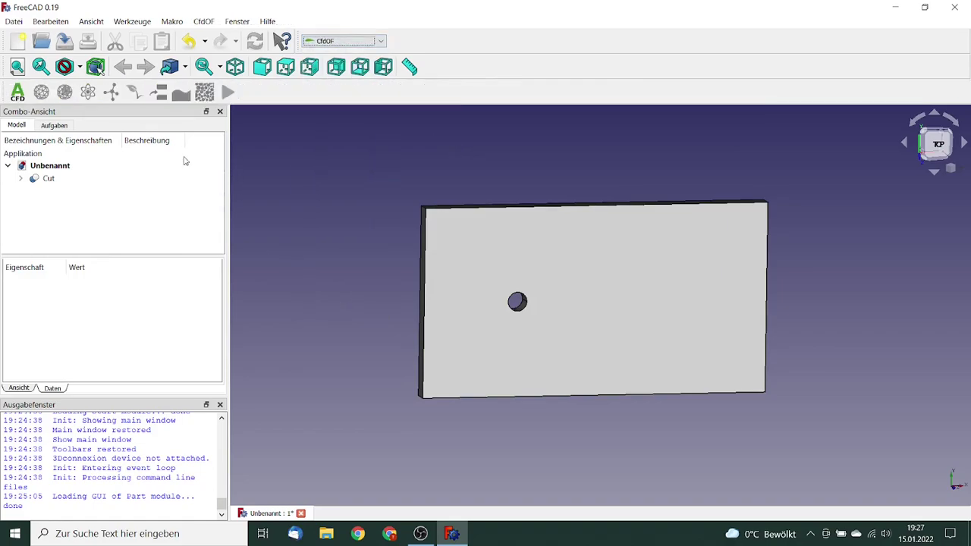
left_click(18, 91)
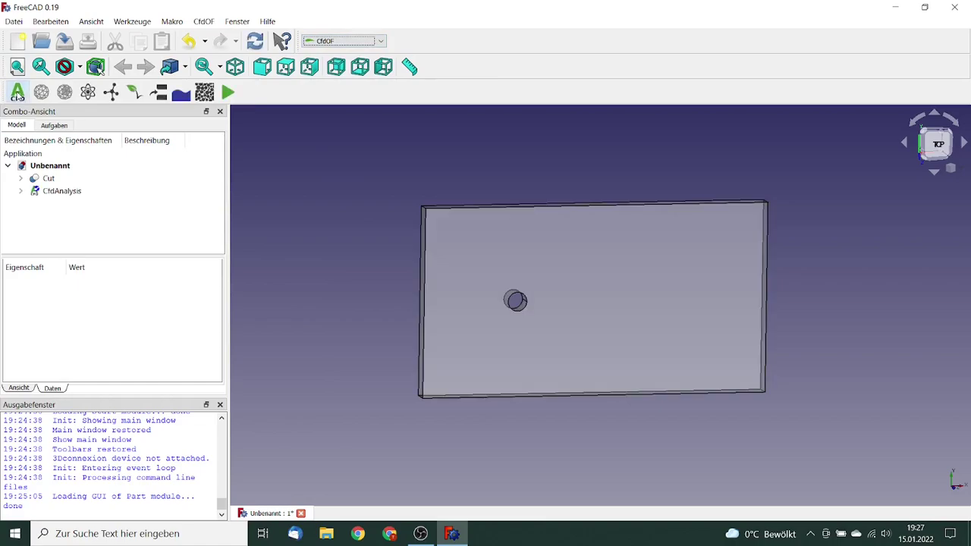
Step: Set the analysis physics model to transient time and viscous flow, and accept it
left_click(21, 191)
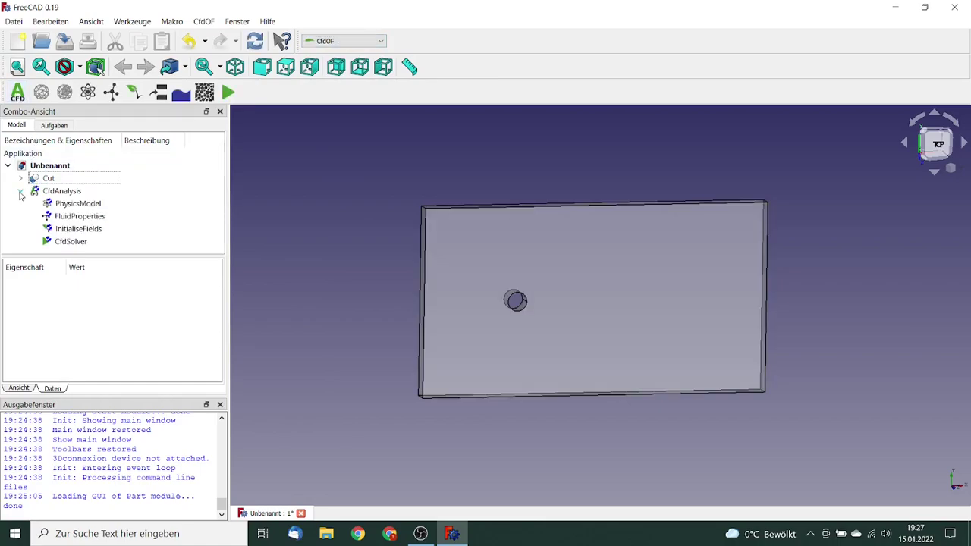
double_click(79, 203)
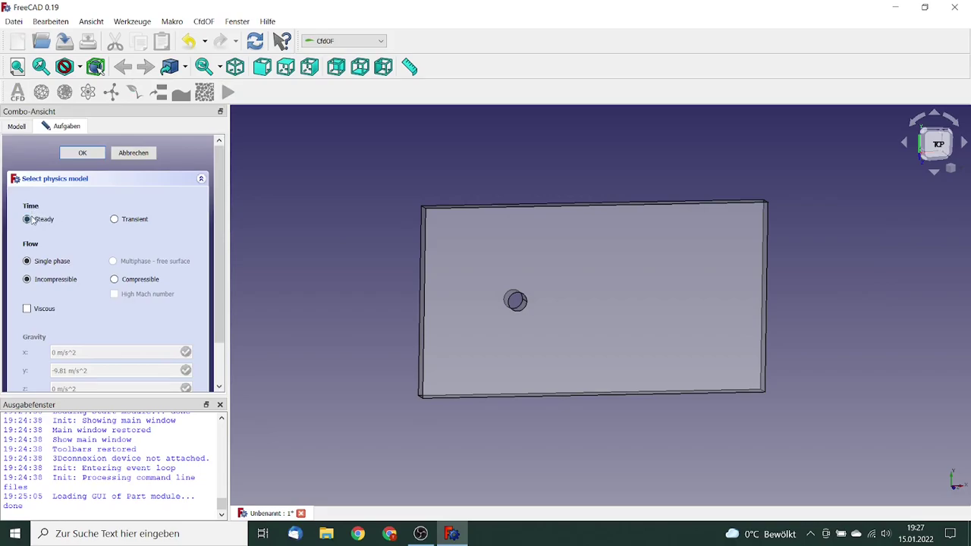
left_click(115, 220)
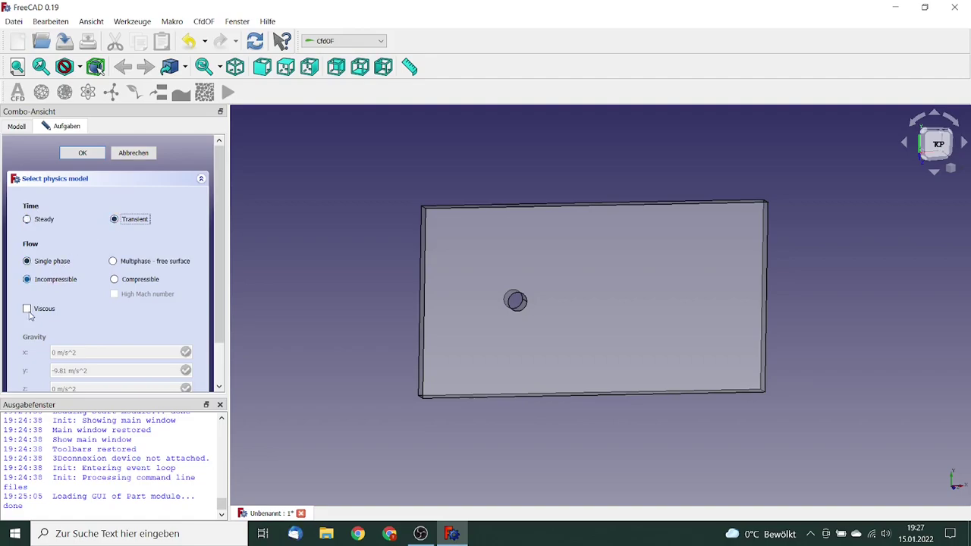
left_click(28, 309)
left_click(32, 355)
left_click_drag(220, 292, 226, 262)
left_click(84, 154)
Step: Open the analysis's fluid properties and accept the predefined Air material
left_click(81, 217)
double_click(81, 217)
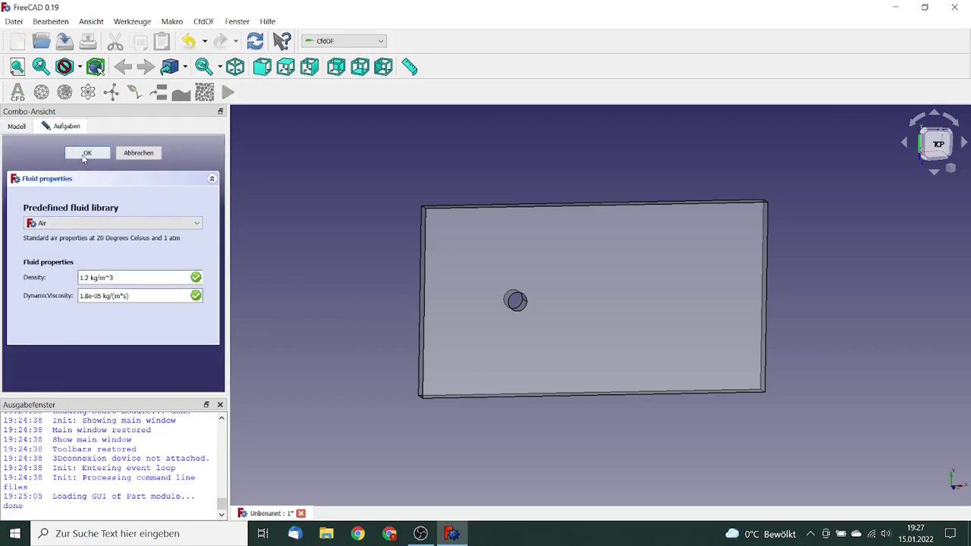
left_click(89, 154)
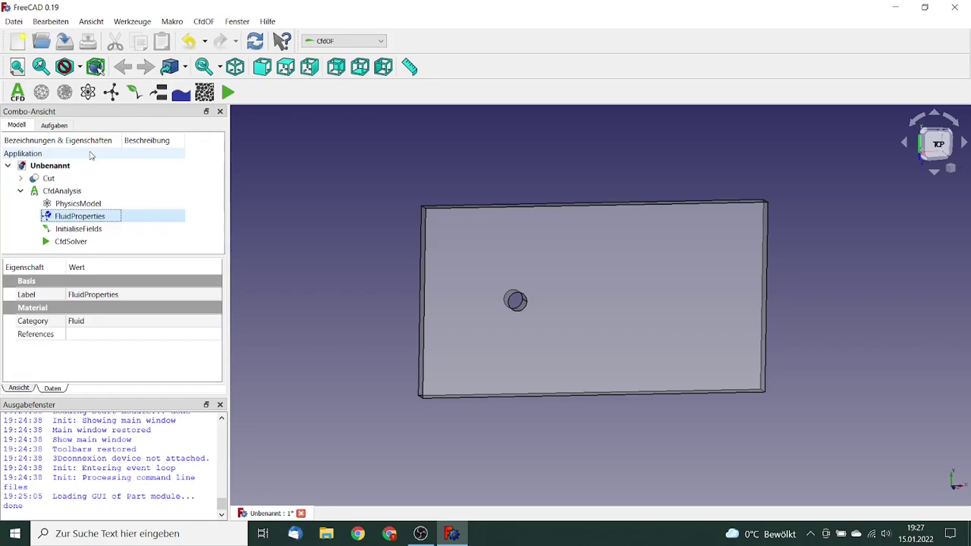
Step: Initialise the pressure field from potential flow and accept the initial flow field settings
double_click(93, 231)
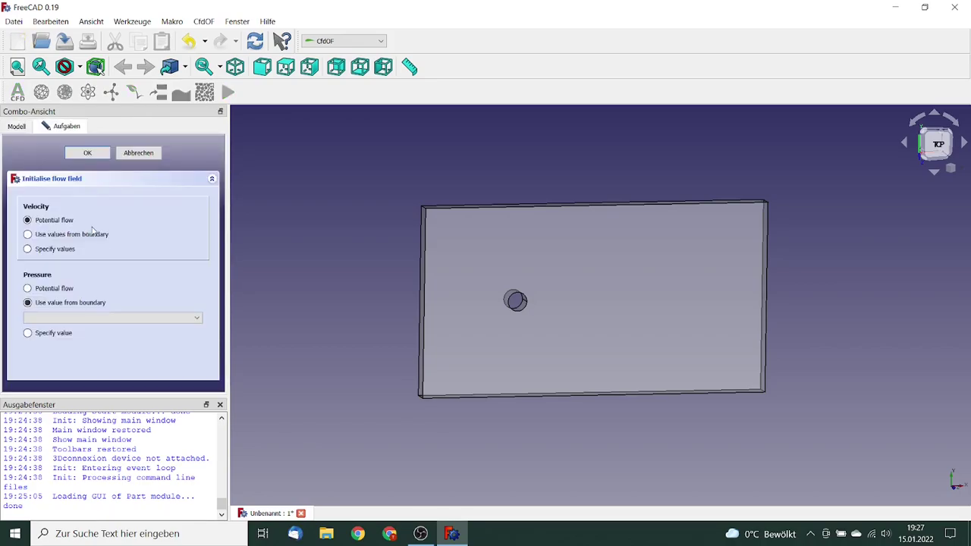
left_click(44, 289)
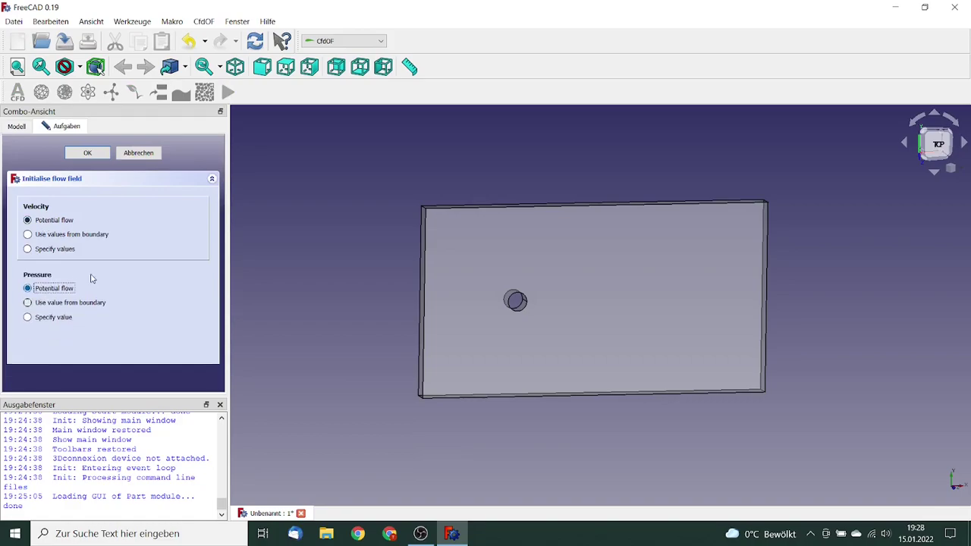
left_click(88, 154)
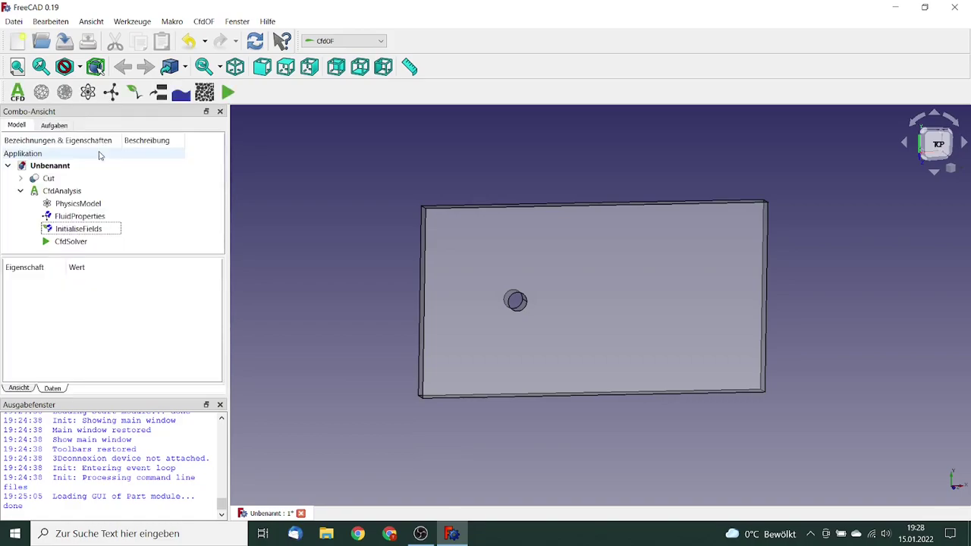
Step: Add an Inlet boundary condition with uniform velocity on the plate's short end face nearest the hole
left_click(334, 264)
middle_click_drag(341, 299, 375, 298)
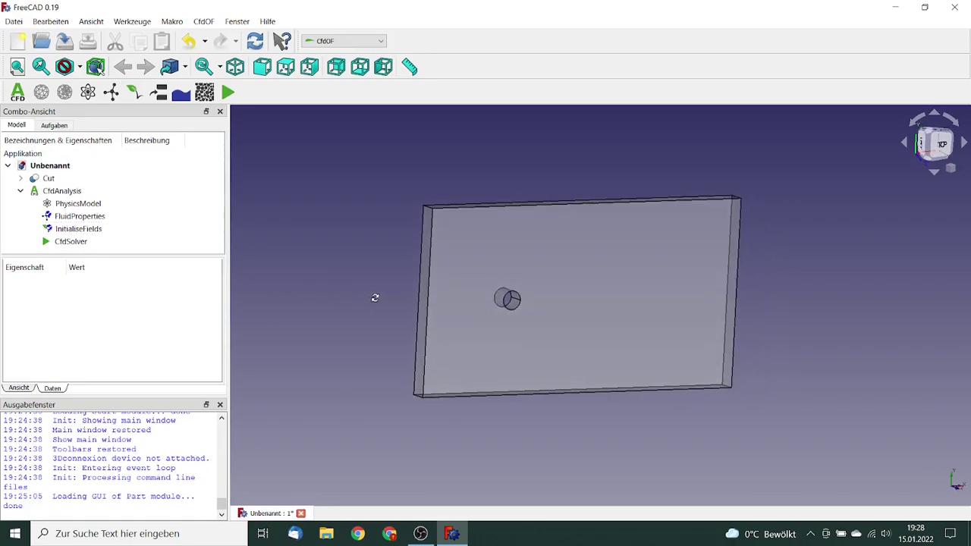
left_click(423, 296)
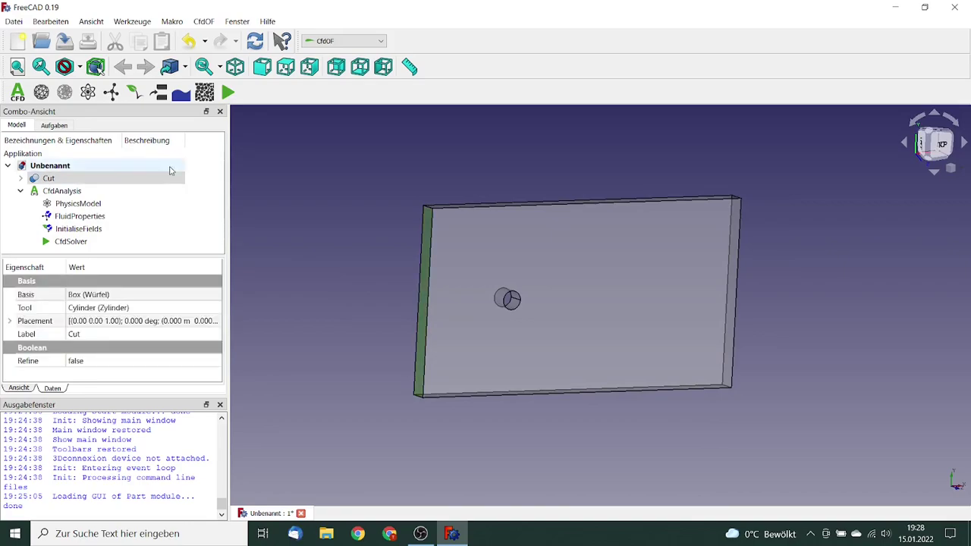
left_click(157, 92)
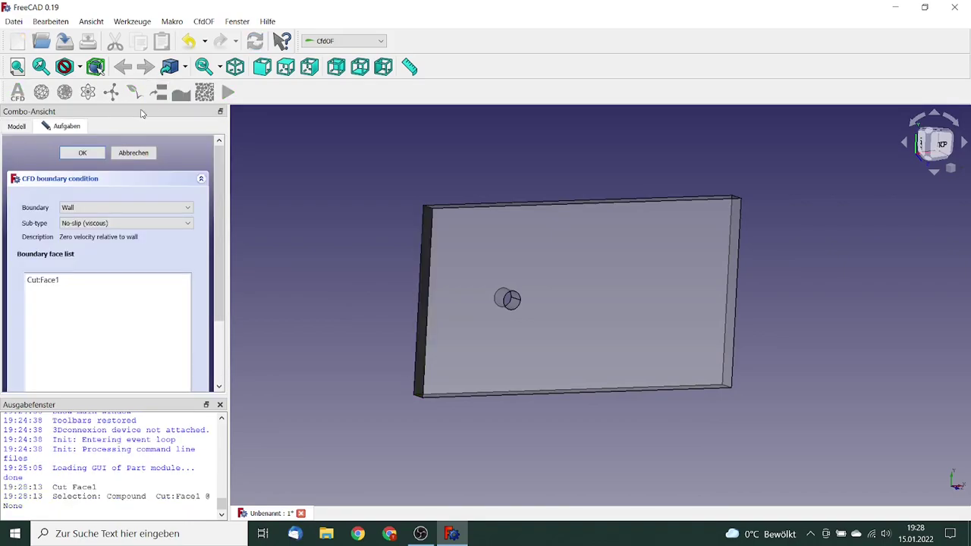
left_click(104, 205)
left_click(93, 224)
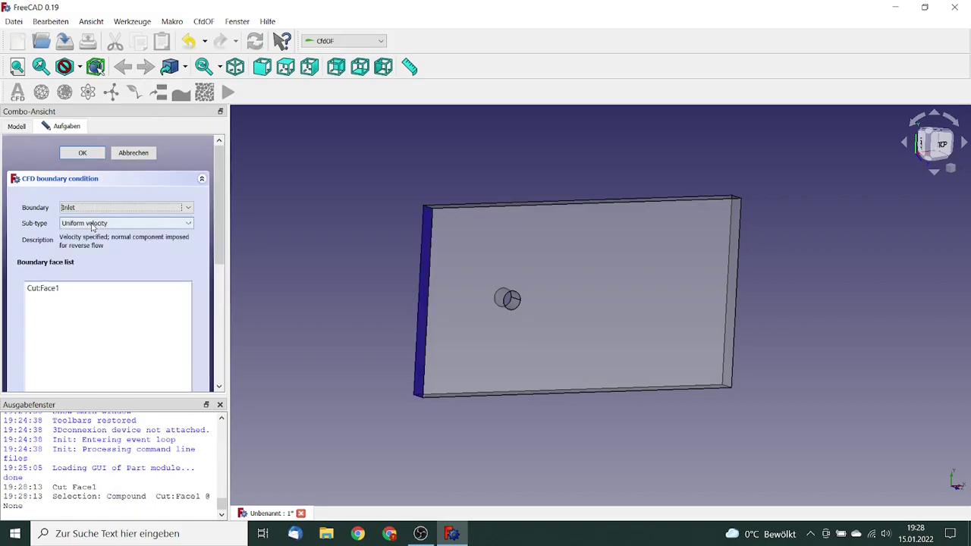
Step: Set the inlet's Ux velocity component to 0.06 m/s and accept the boundary condition
left_click_drag(218, 207, 230, 316)
double_click(151, 285)
type(".06")
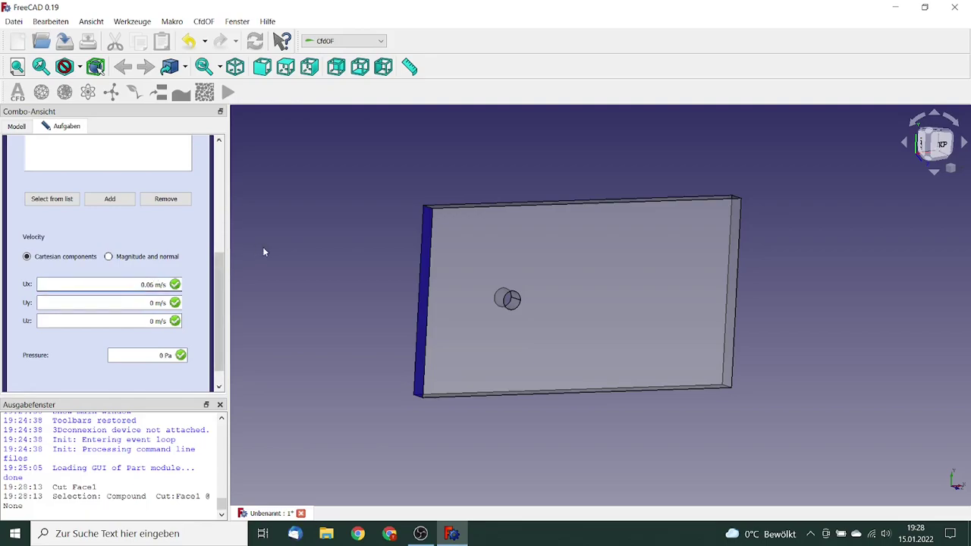
key("Tab")
left_click_drag(218, 277, 213, 159)
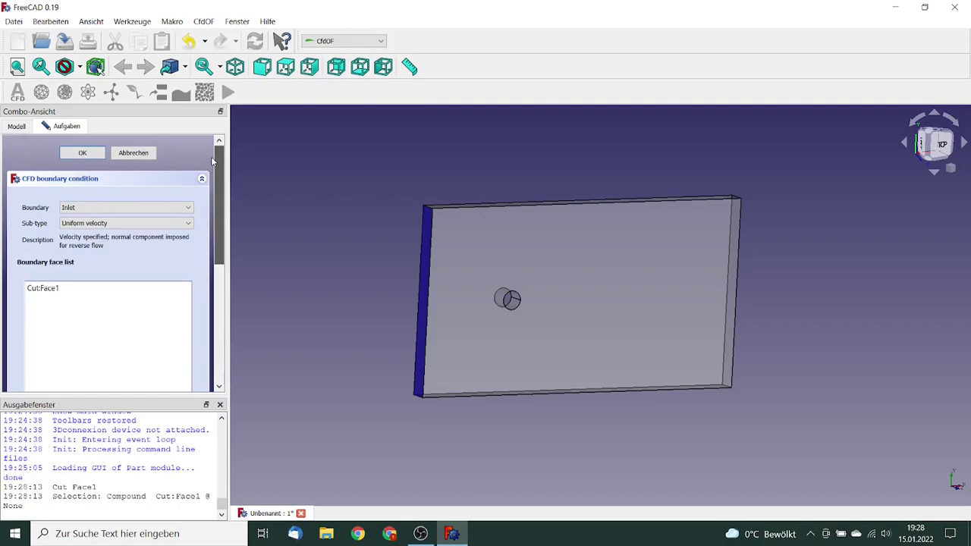
left_click(83, 154)
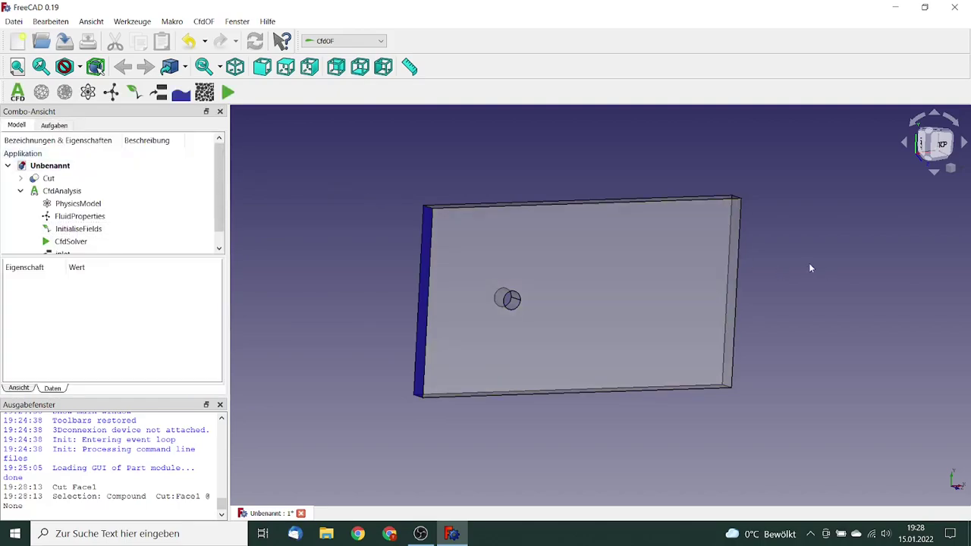
Step: Add an Outlet boundary condition with static pressure on the short end face opposite the inlet
middle_click_drag(809, 263, 710, 271)
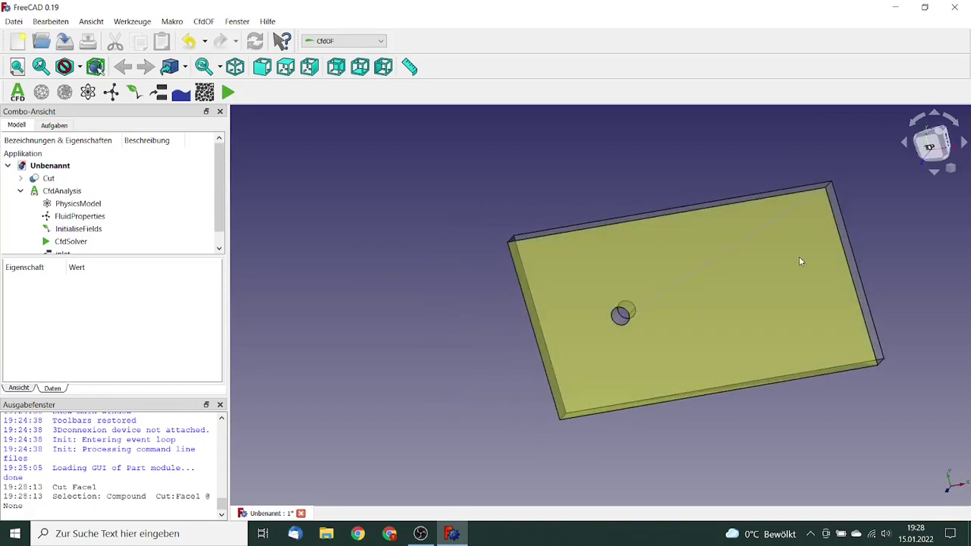
left_click(853, 258)
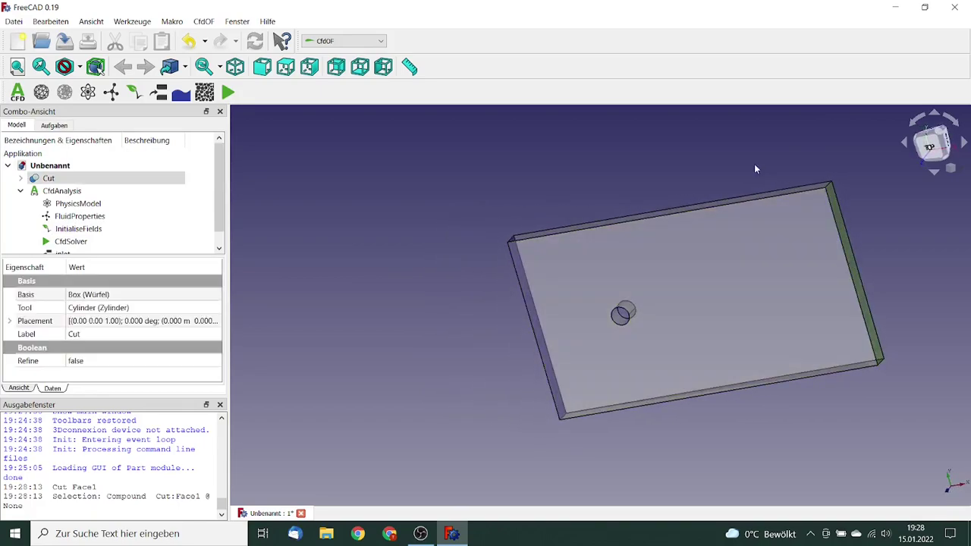
left_click(158, 92)
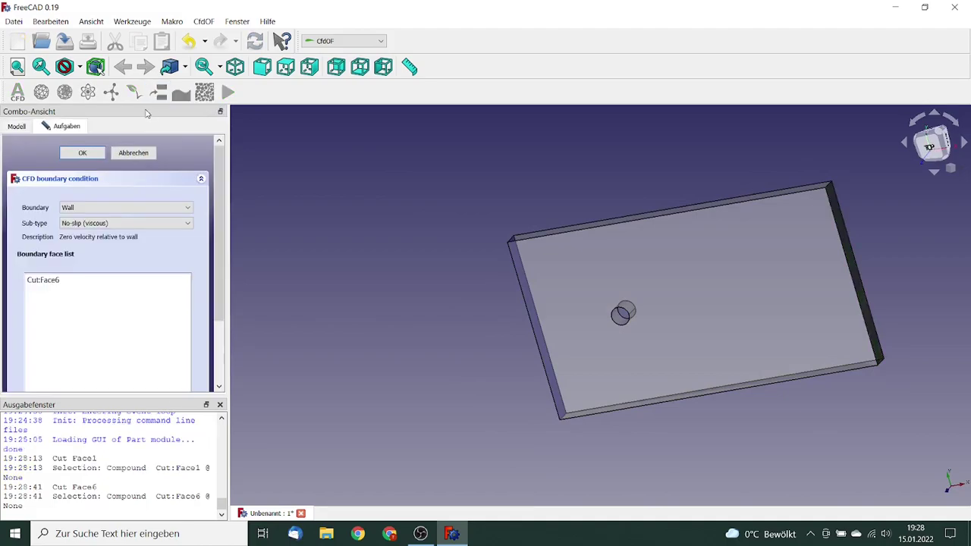
left_click(85, 208)
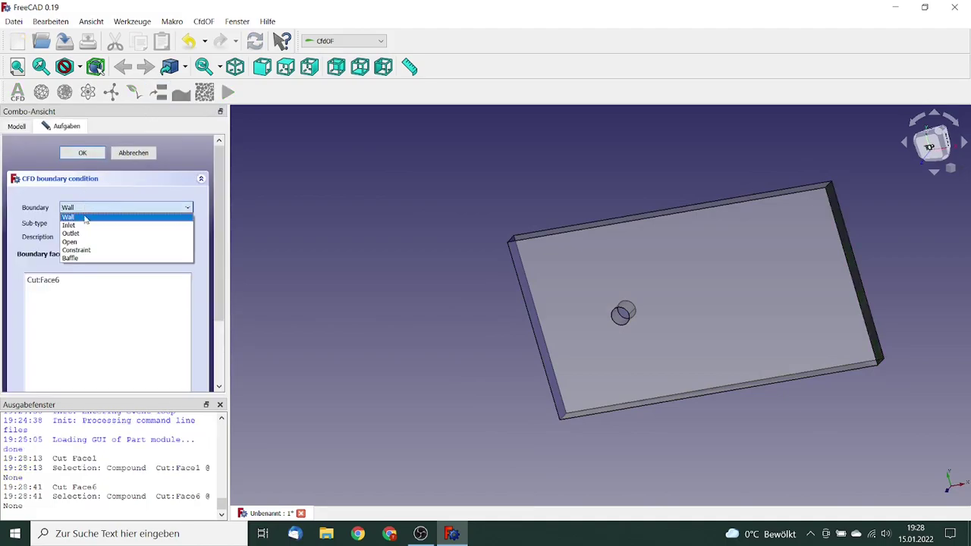
left_click(84, 234)
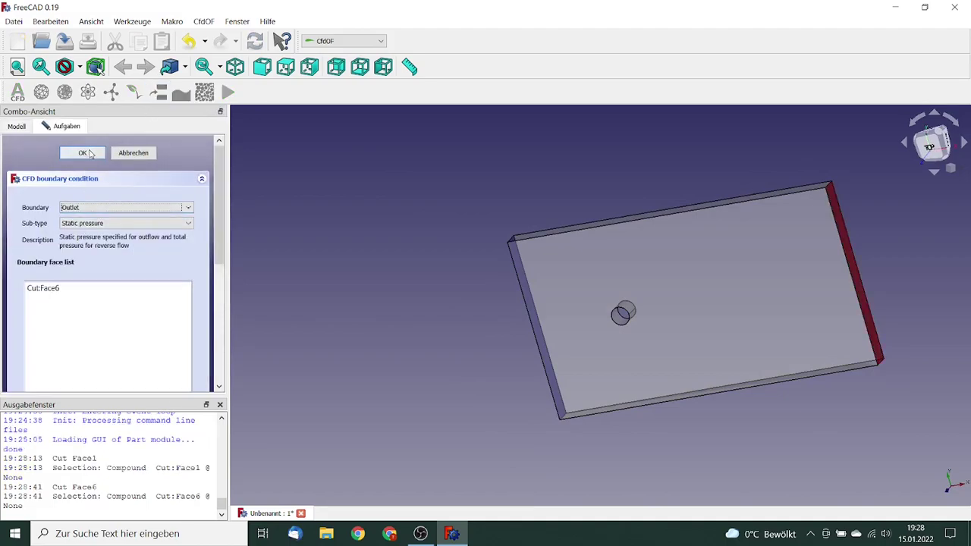
left_click(85, 153)
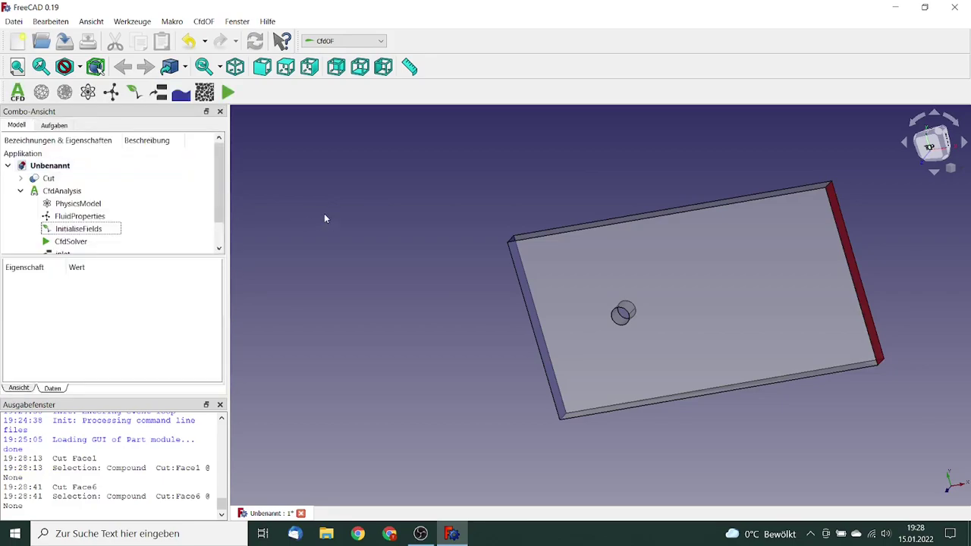
Step: Add a no-slip (viscous) wall boundary condition on the cylindrical surface of the hole
left_click(620, 319)
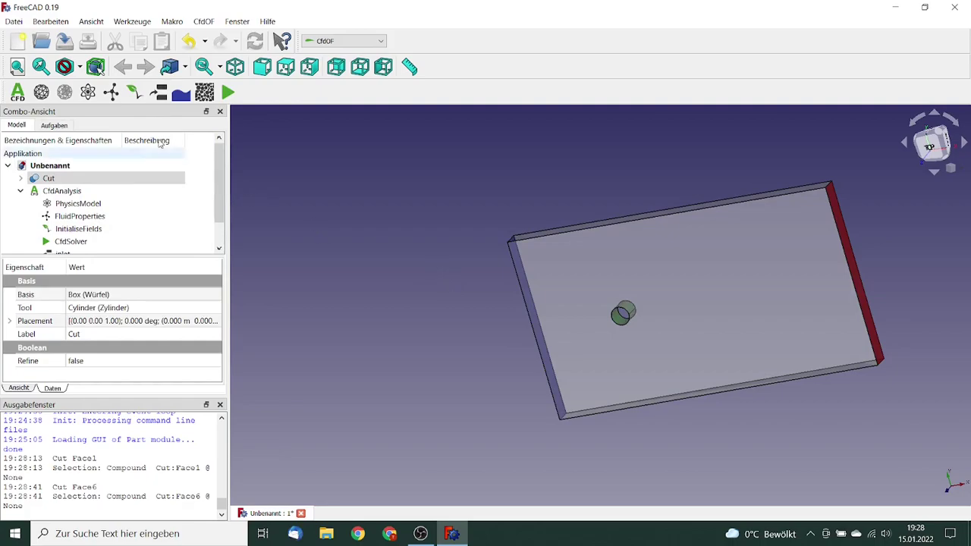
left_click(158, 92)
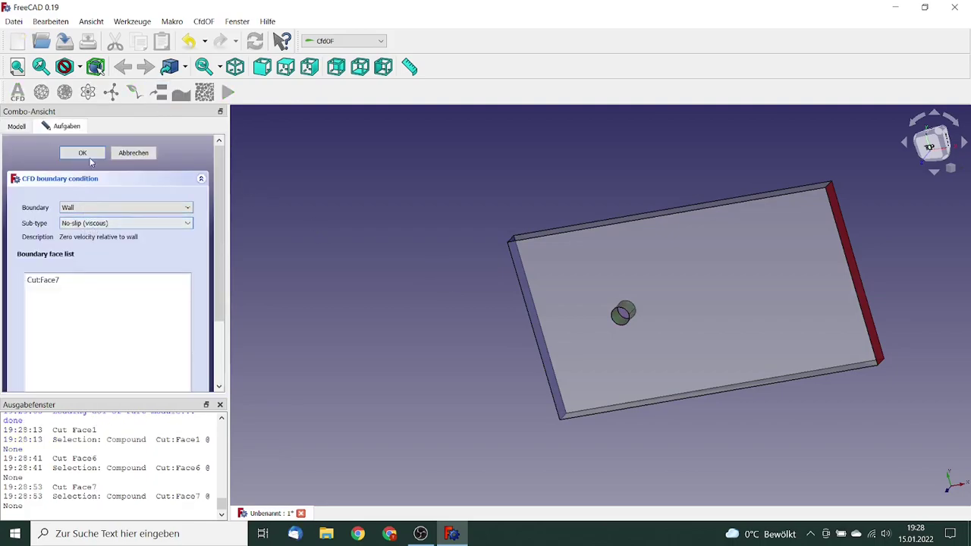
left_click(85, 156)
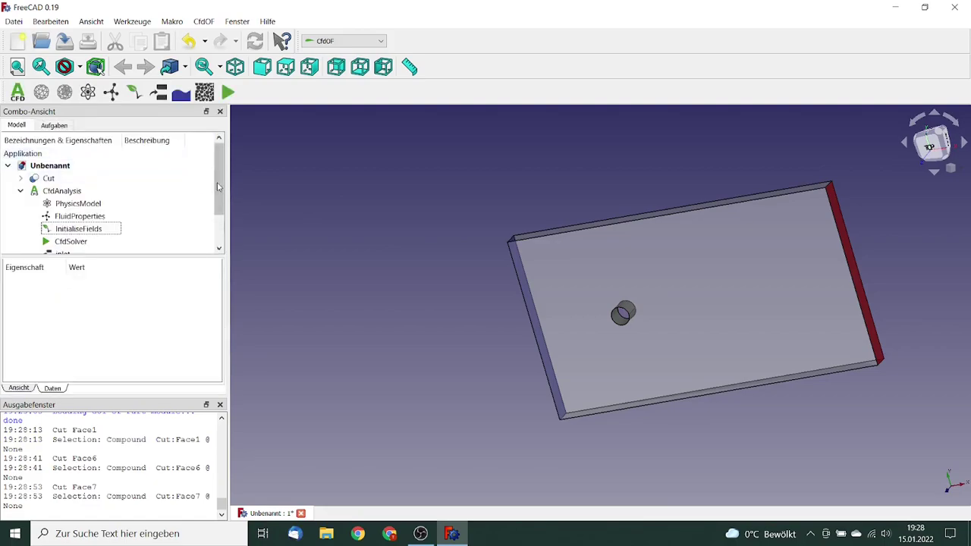
Step: Rename the hole's wall boundary condition to Pillar in its label property
left_click_drag(217, 180, 232, 214)
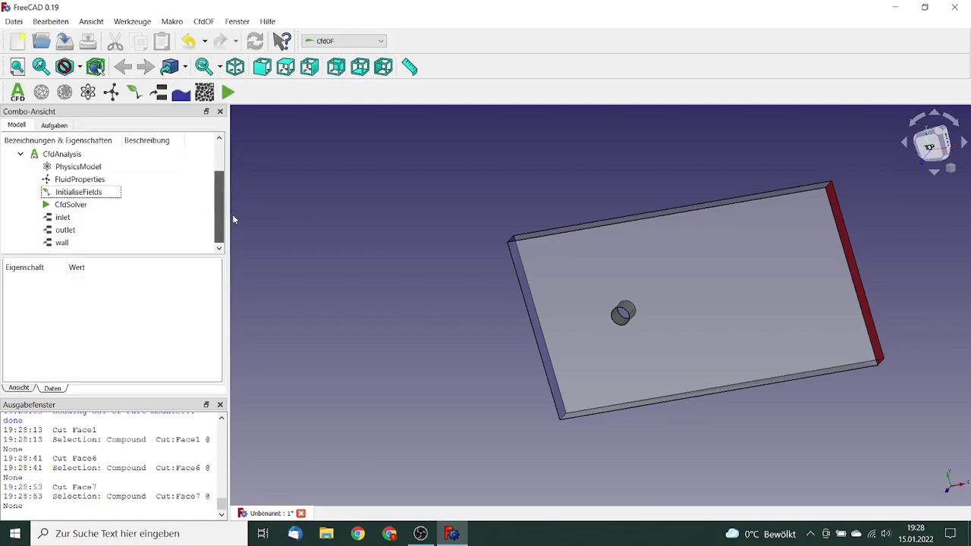
left_click(64, 243)
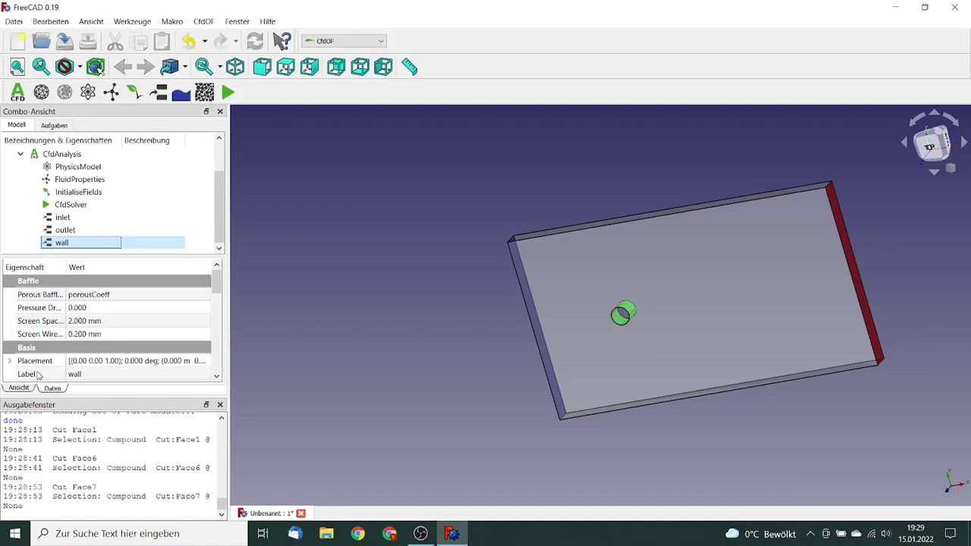
left_click(95, 375)
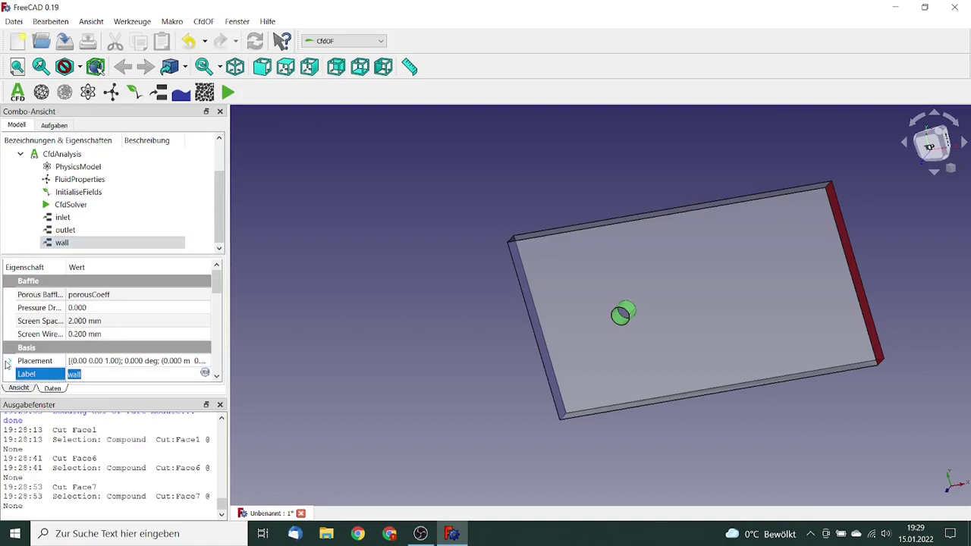
type("Pillar")
key("Tab")
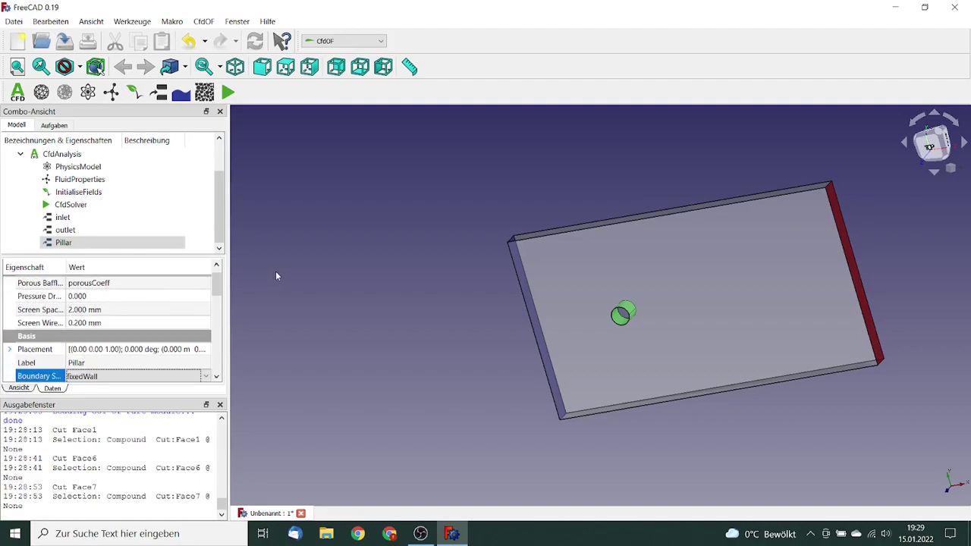
left_click(339, 278)
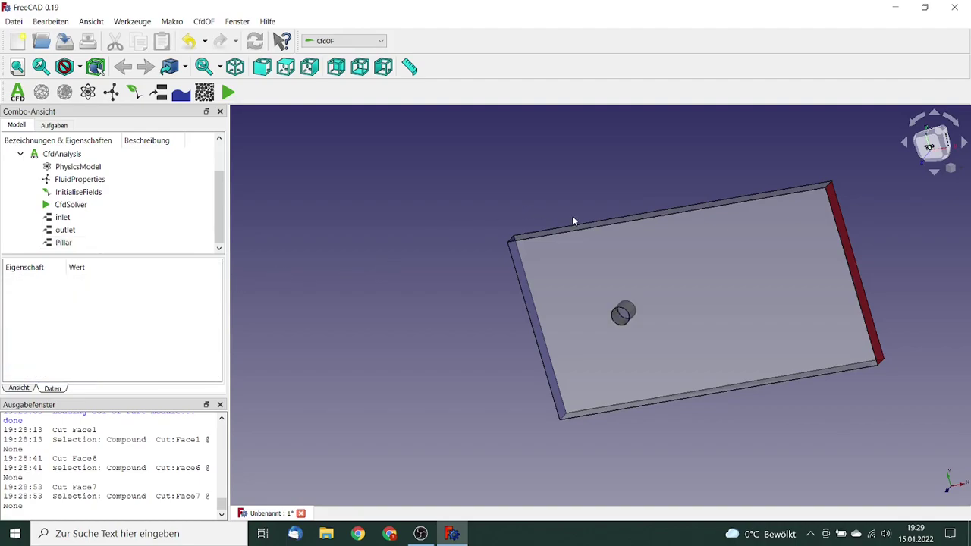
Step: Start a wall boundary condition on one long, narrow side face of the domain with the Slip (inviscid) sub-type
middle_click_drag(601, 179, 623, 203)
left_click(626, 210)
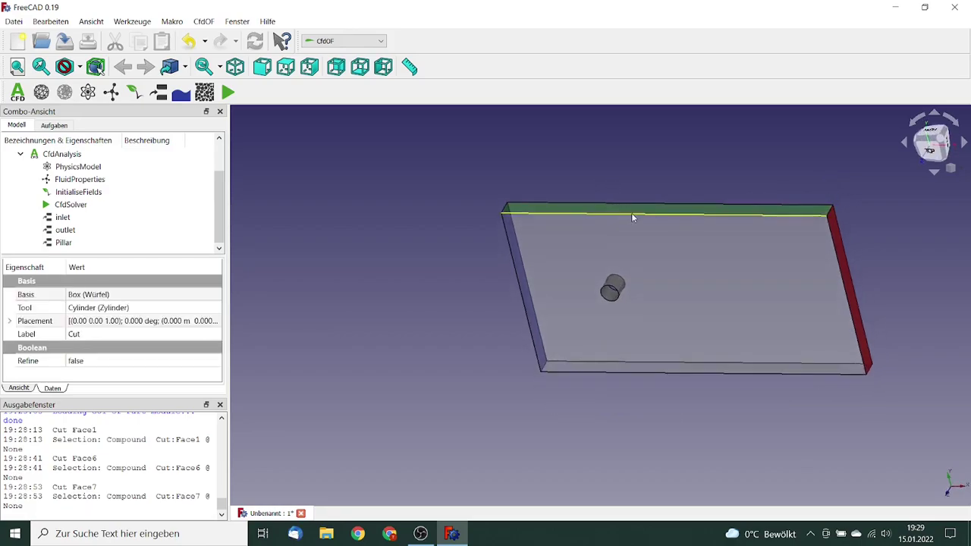
left_click(696, 418)
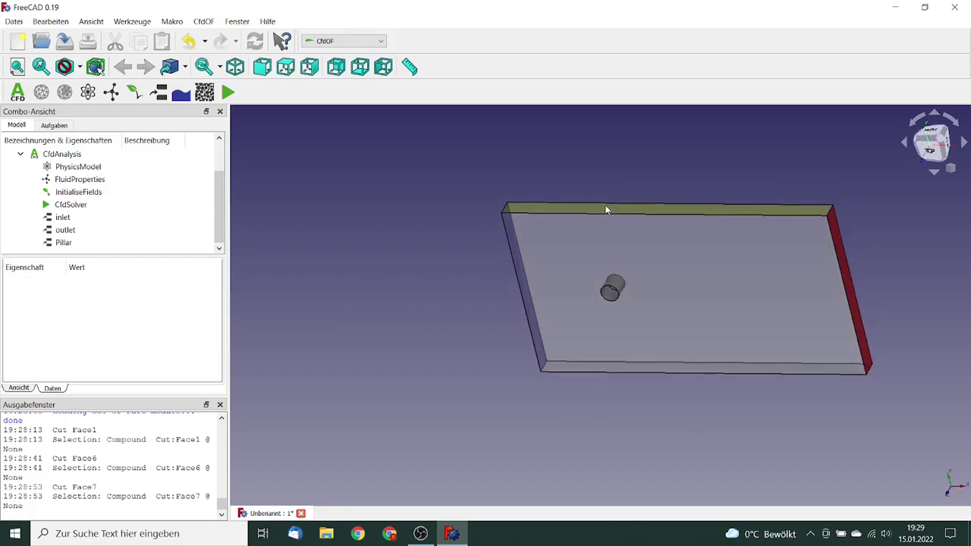
left_click(607, 209)
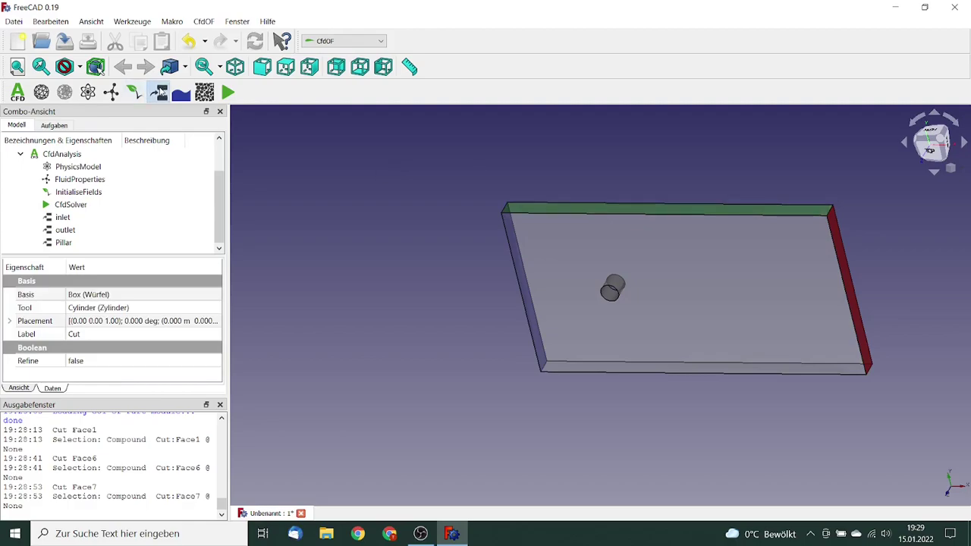
left_click(157, 92)
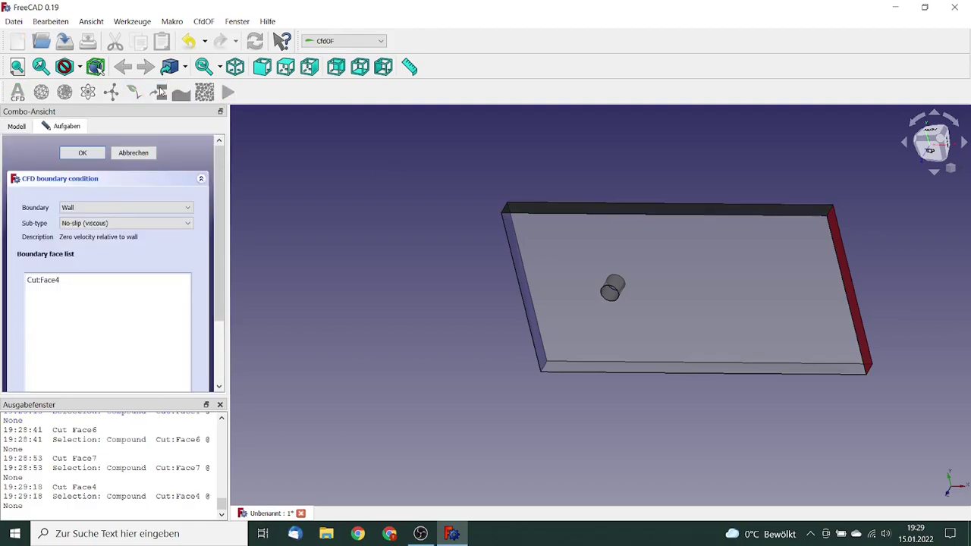
left_click(101, 223)
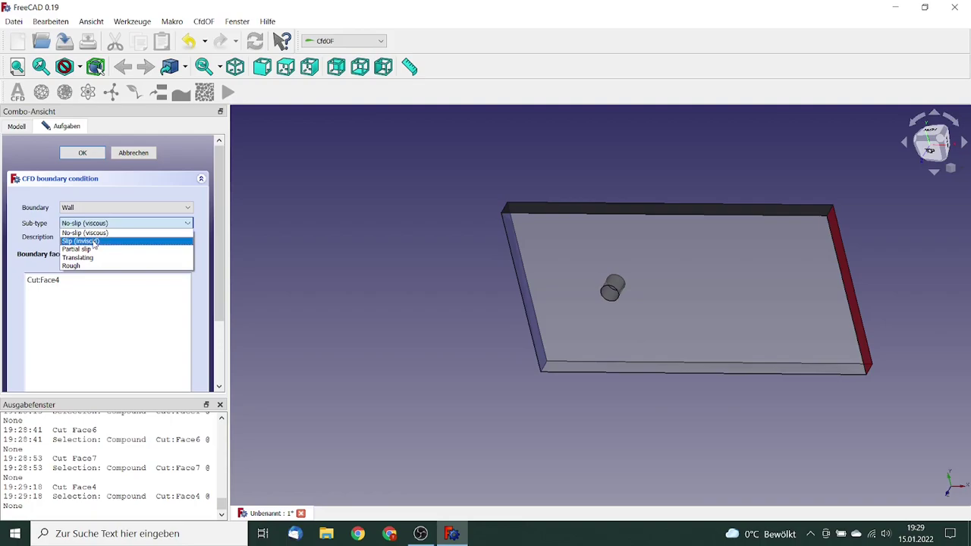
left_click(91, 242)
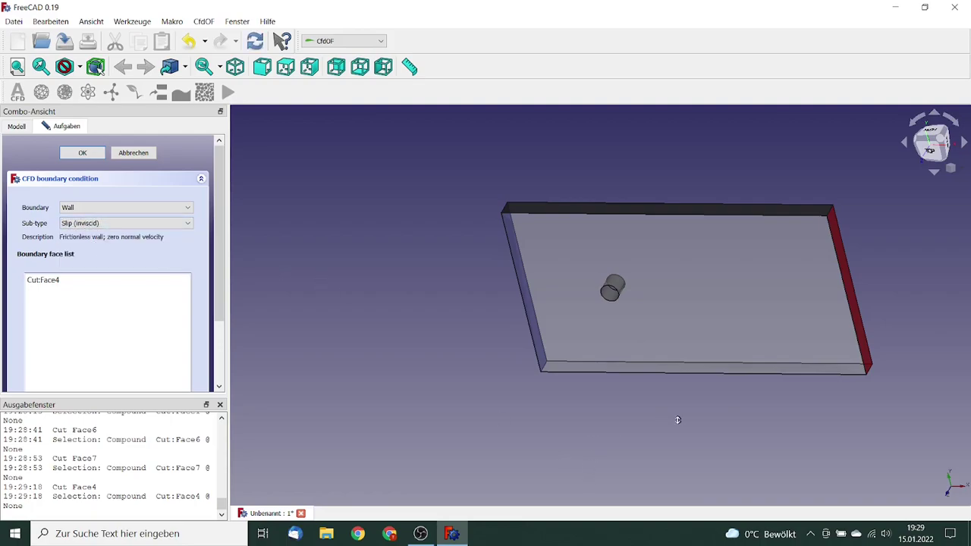
Step: Add the opposite long side face to the slip wall's boundary face list and accept the boundary condition
middle_click_drag(678, 419, 632, 370)
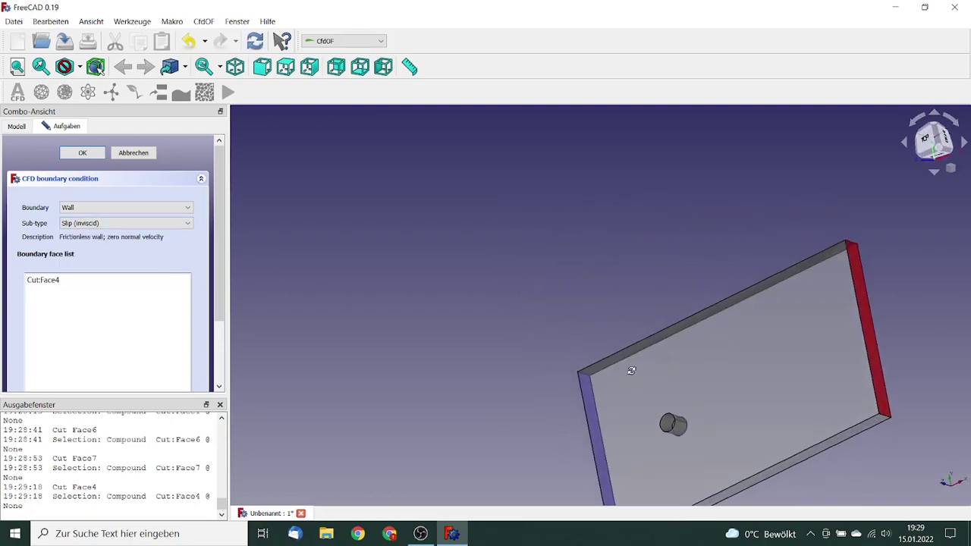
left_click(794, 458)
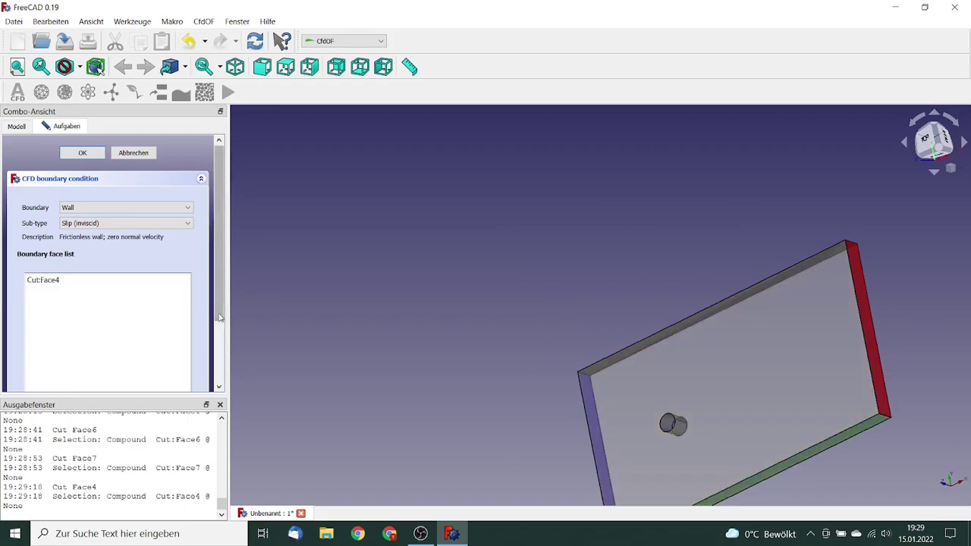
left_click_drag(222, 327, 222, 376)
left_click(109, 336)
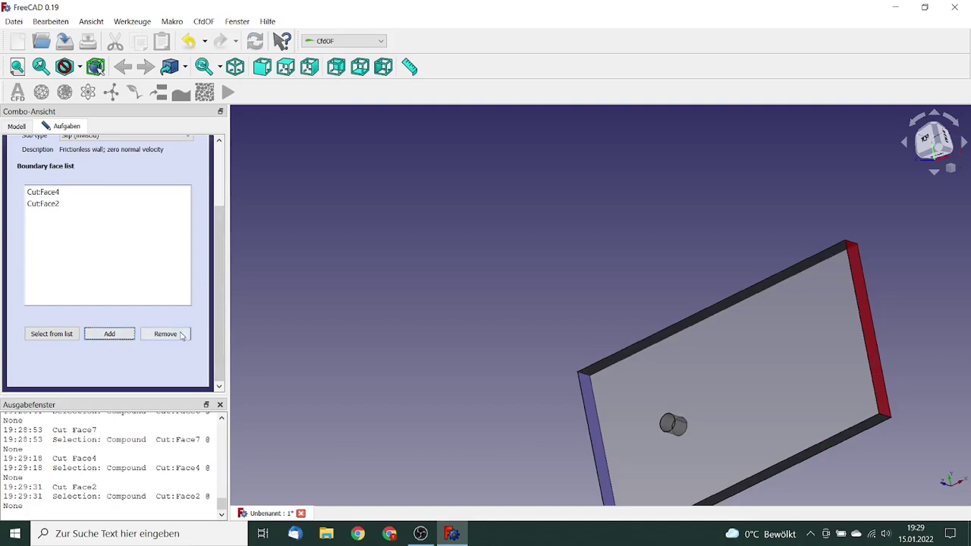
left_click_drag(218, 315, 217, 256)
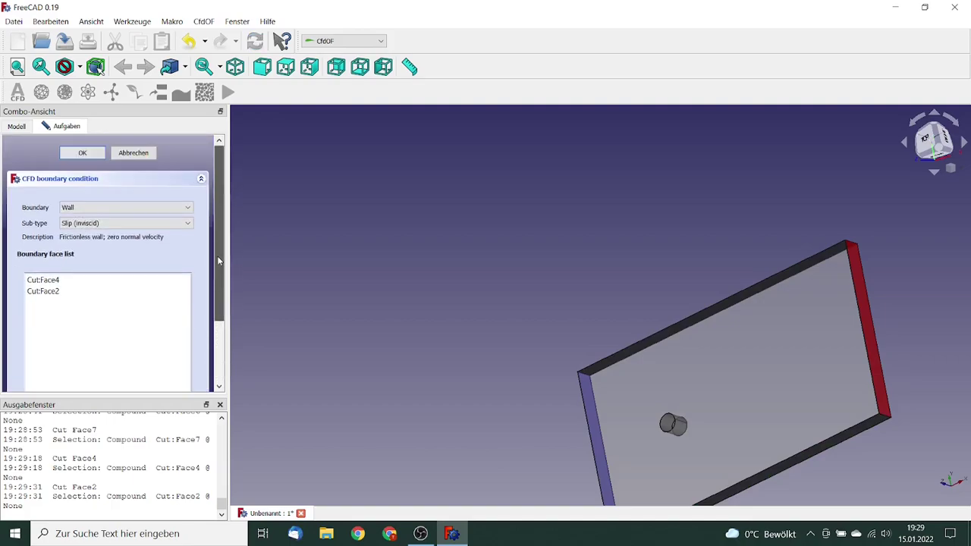
left_click(82, 154)
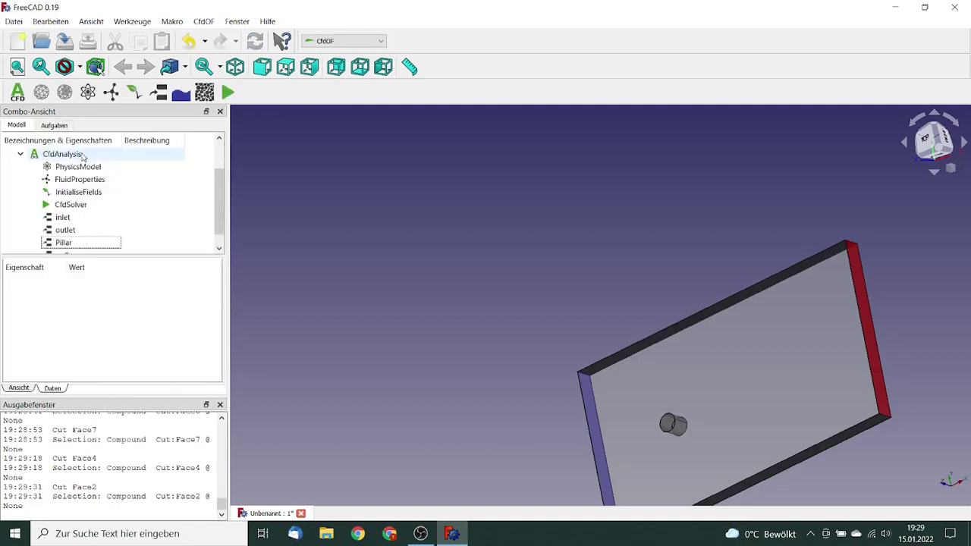
Step: Rename the slip wall boundary condition to border in its label property
left_click_drag(218, 210, 219, 222)
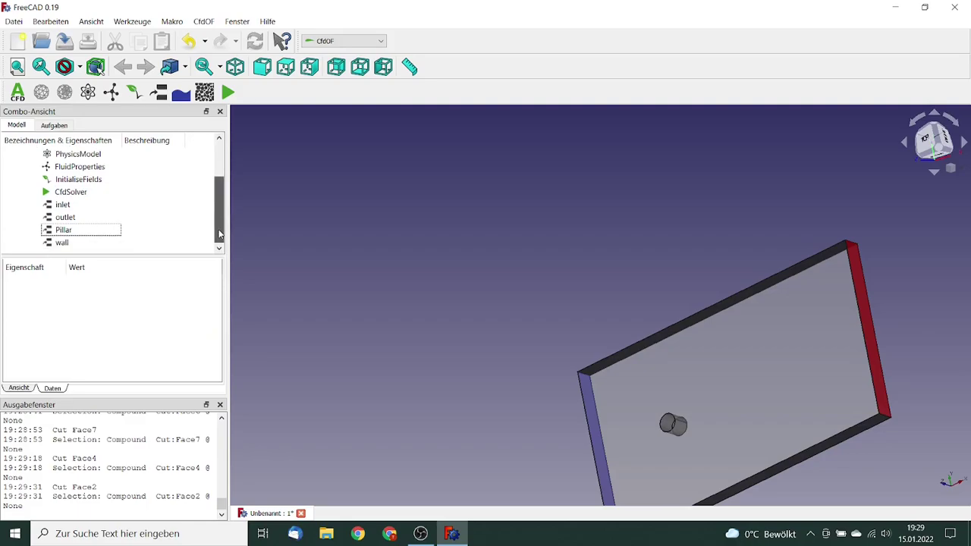
left_click(64, 243)
left_click(85, 365)
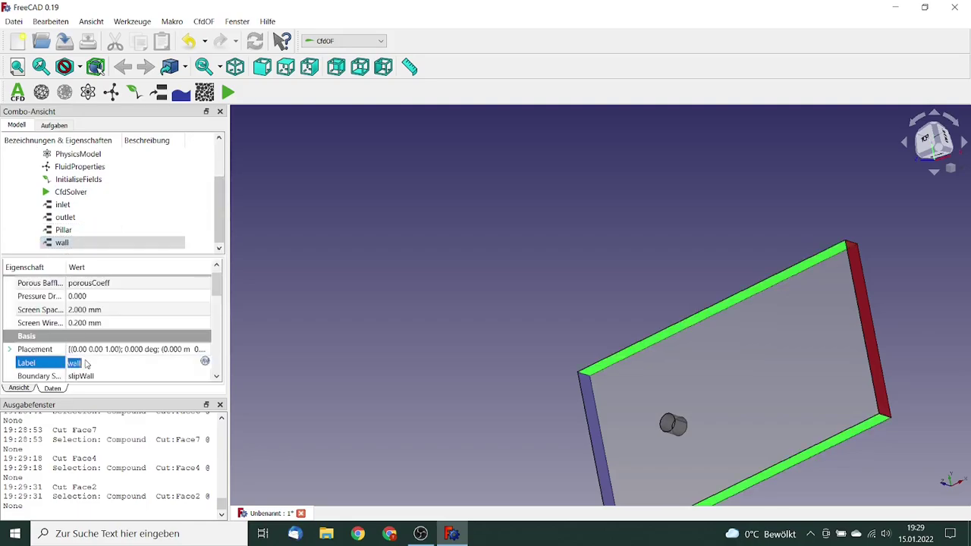
type("border")
key("Tab")
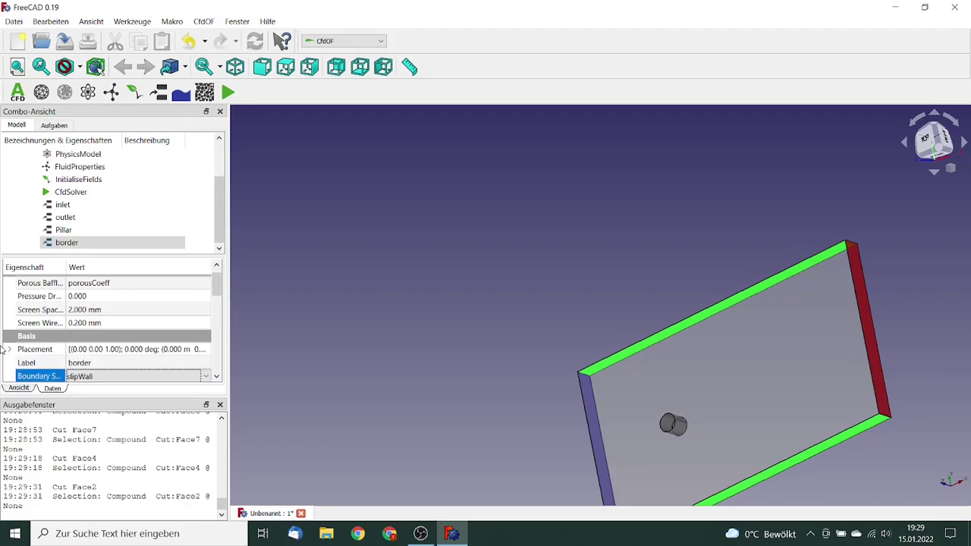
left_click(403, 343)
Step: Add a Constraint boundary condition with the 2D bounding plane sub-type on one large flat face of the domain
mouse_move(437, 232)
middle_mouse_down()
mouse_move(462, 265)
mouse_move(441, 240)
middle_mouse_up()
middle_click_drag(720, 337, 557, 295)
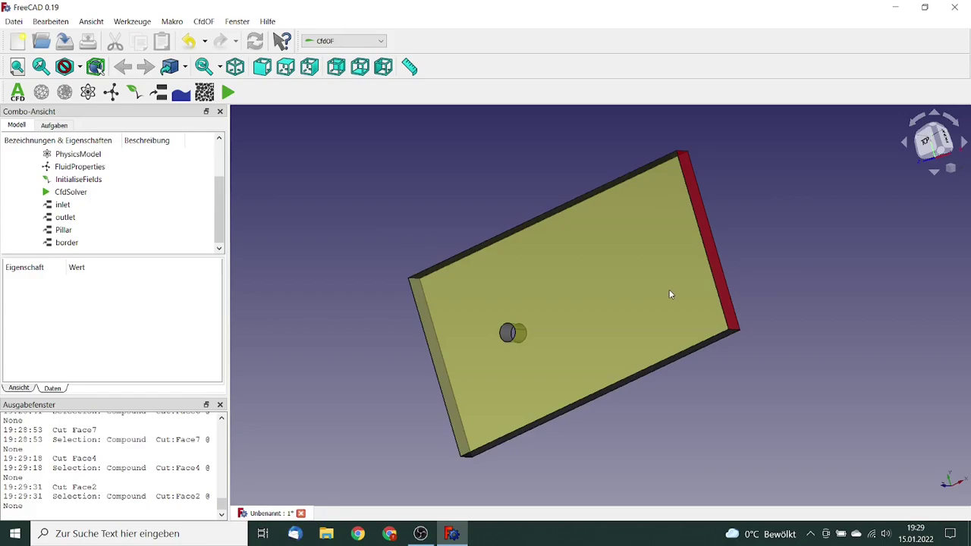
left_click(670, 293)
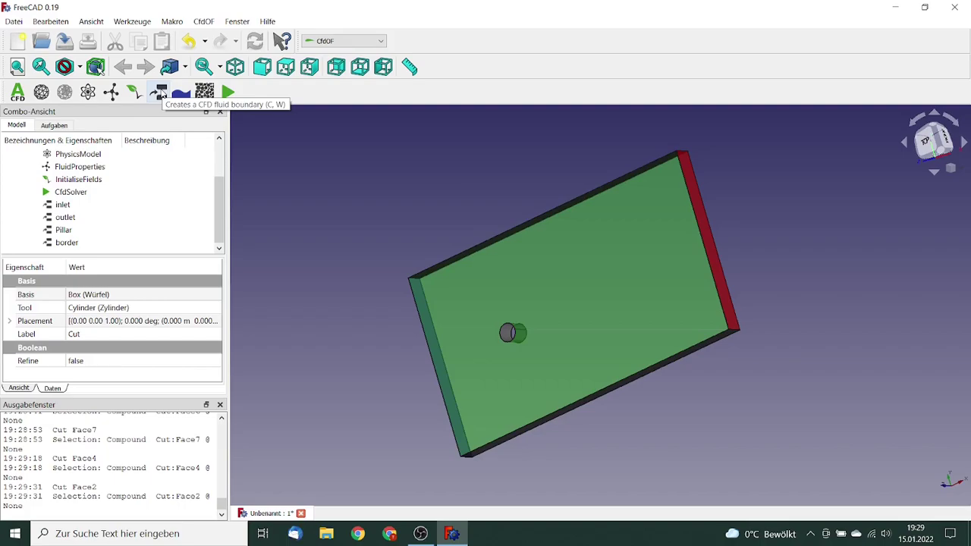
left_click(159, 92)
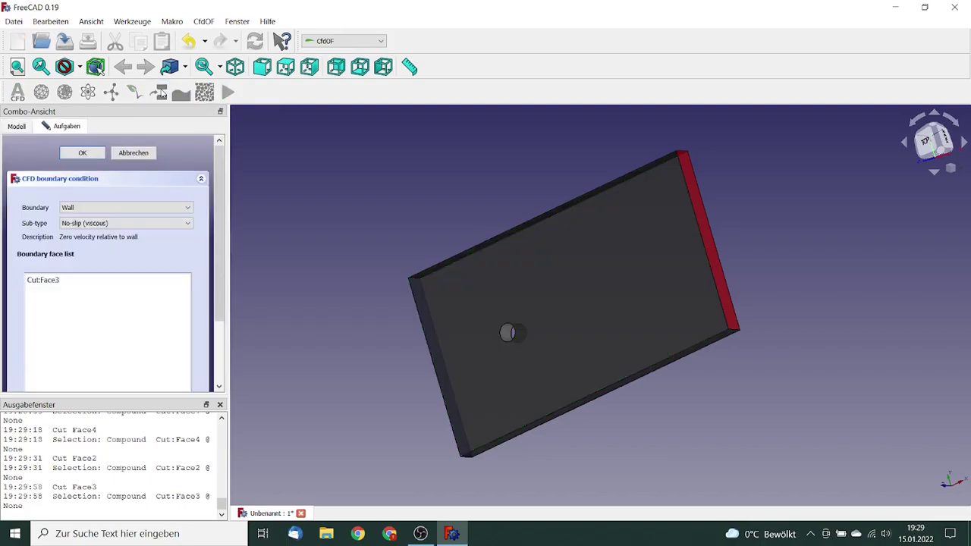
left_click(102, 210)
left_click(84, 254)
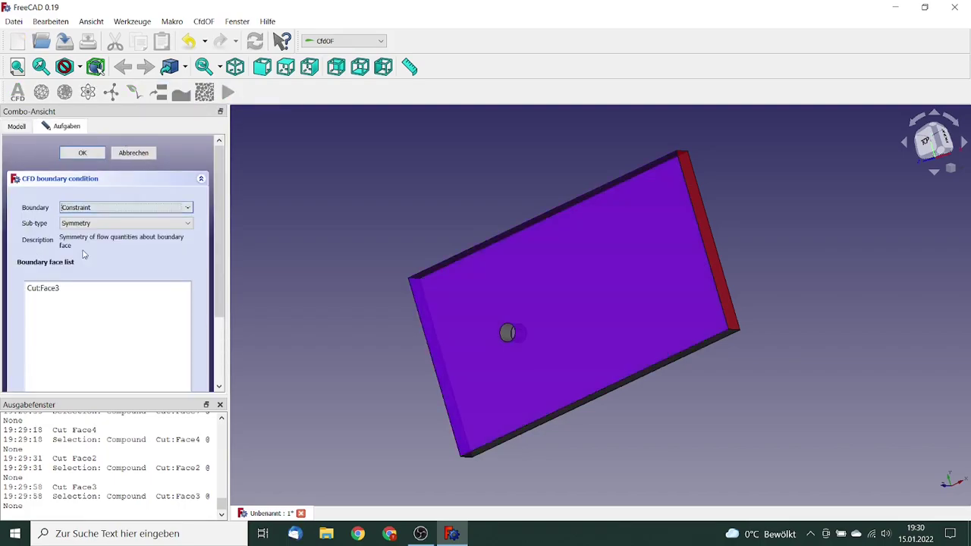
left_click(91, 225)
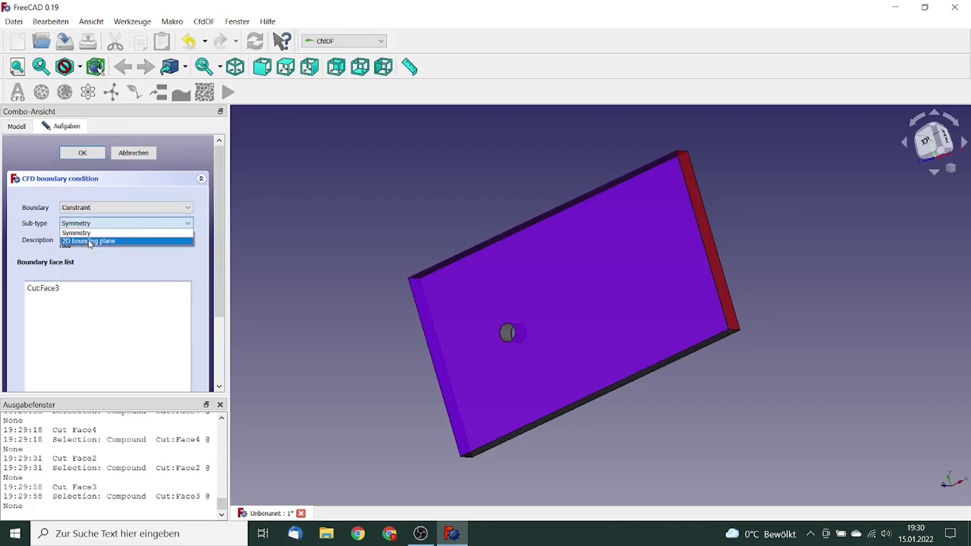
left_click(90, 242)
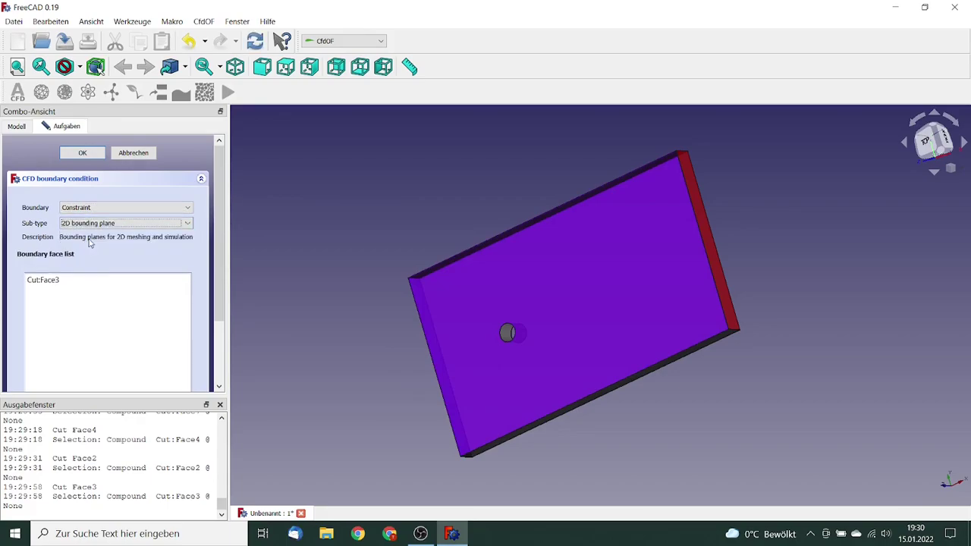
left_click(95, 155)
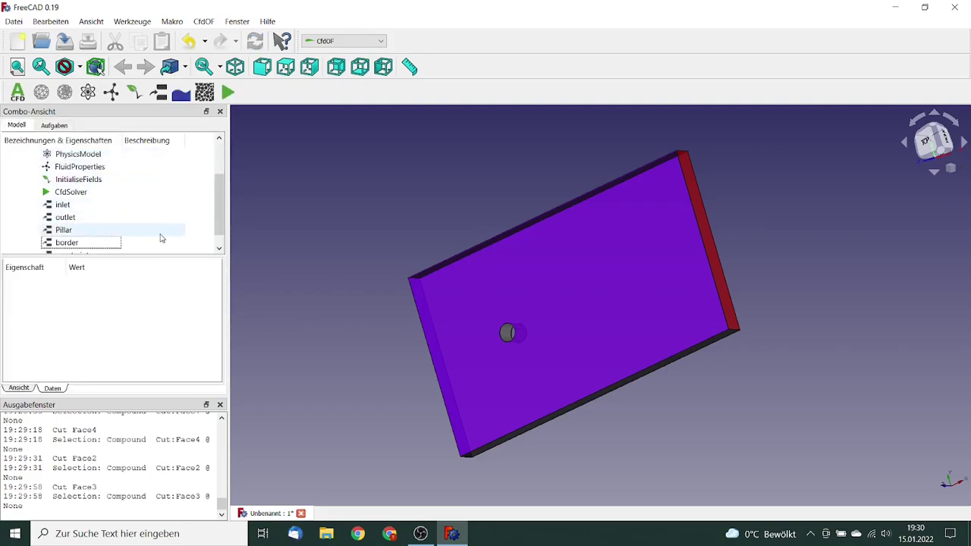
Step: Rename the first 2D bounding plane constraint to Frontside in its label property
scroll(220, 222, "down", 1)
left_click(109, 246)
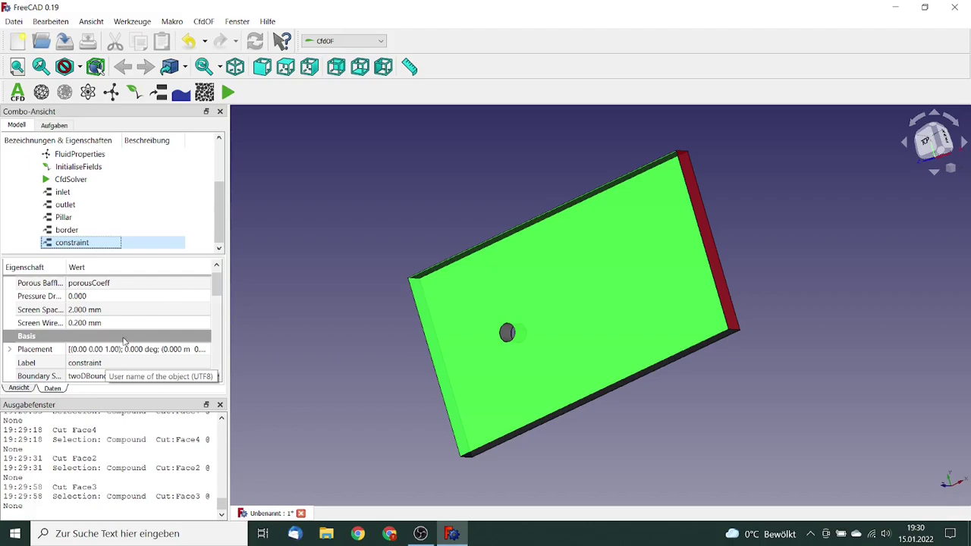
left_click(133, 362)
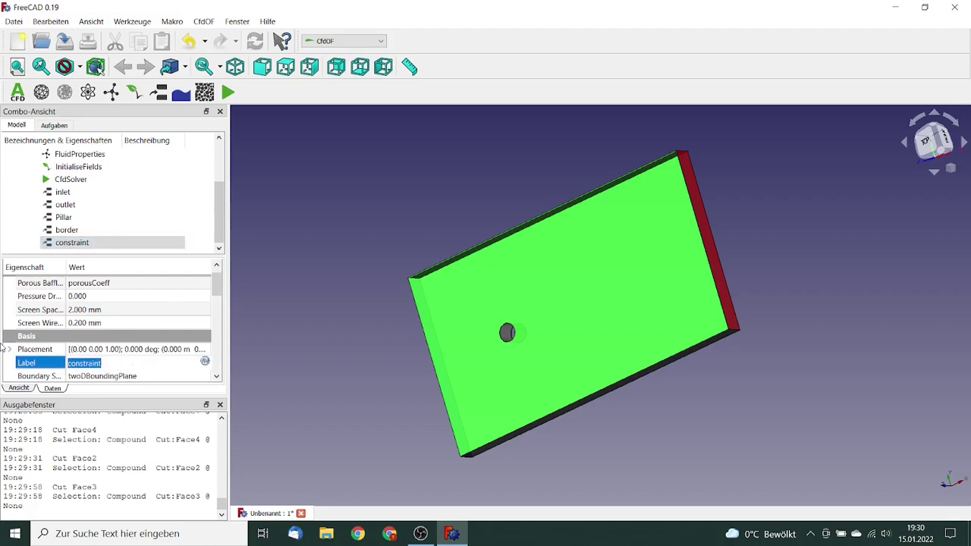
type("Frontside")
Step: Add a second Constraint boundary condition with the 2D bounding plane sub-type on the opposite large flat face
middle_click_drag(459, 288, 506, 154)
middle_click_drag(378, 292, 460, 240)
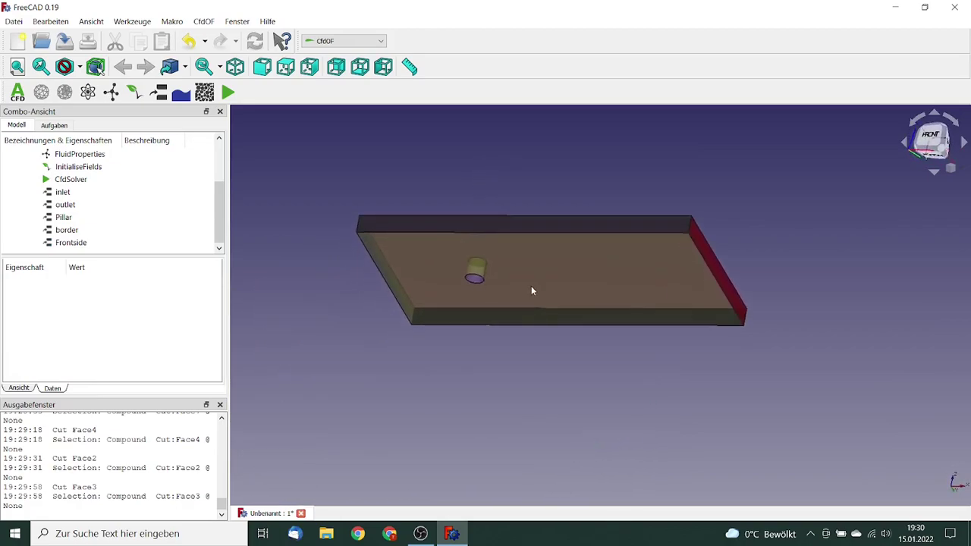
left_click(573, 293)
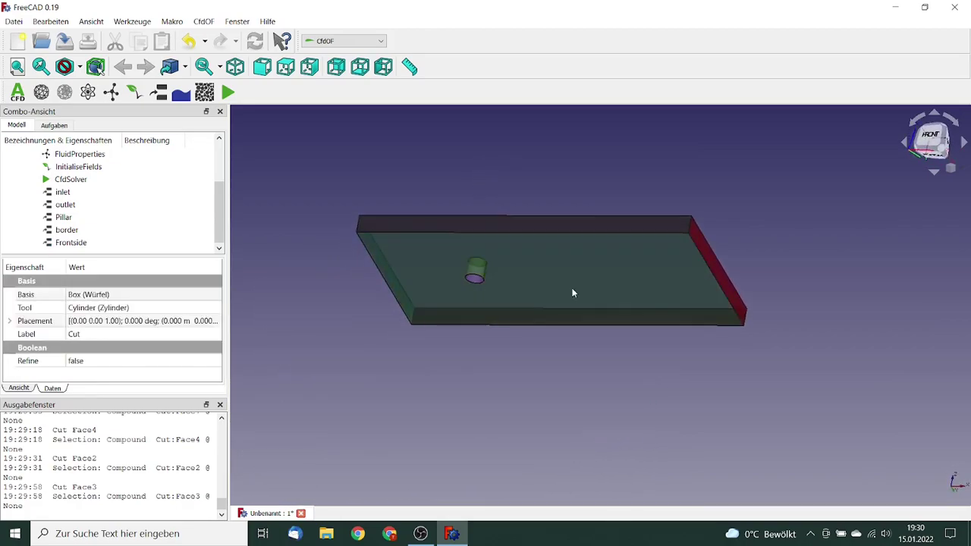
left_click(180, 91)
left_click(119, 207)
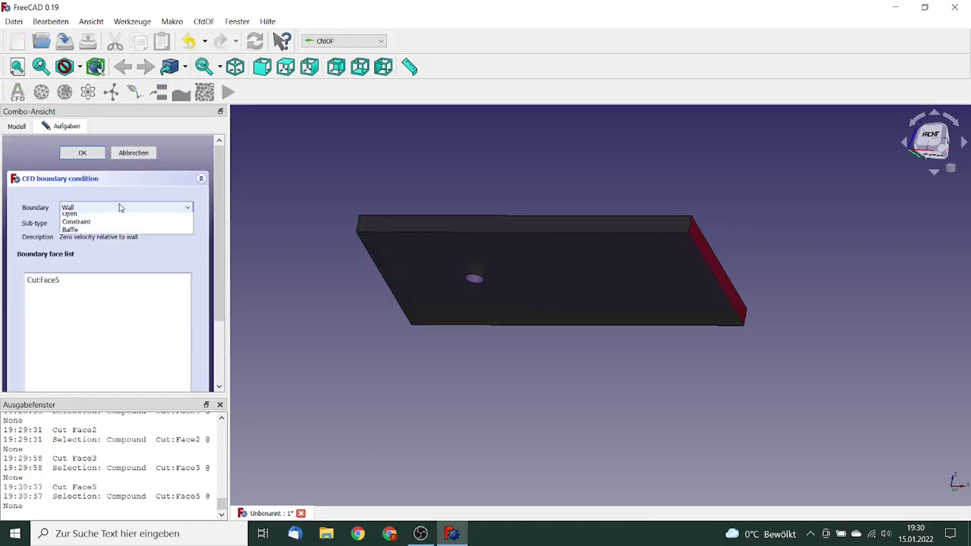
left_click(79, 248)
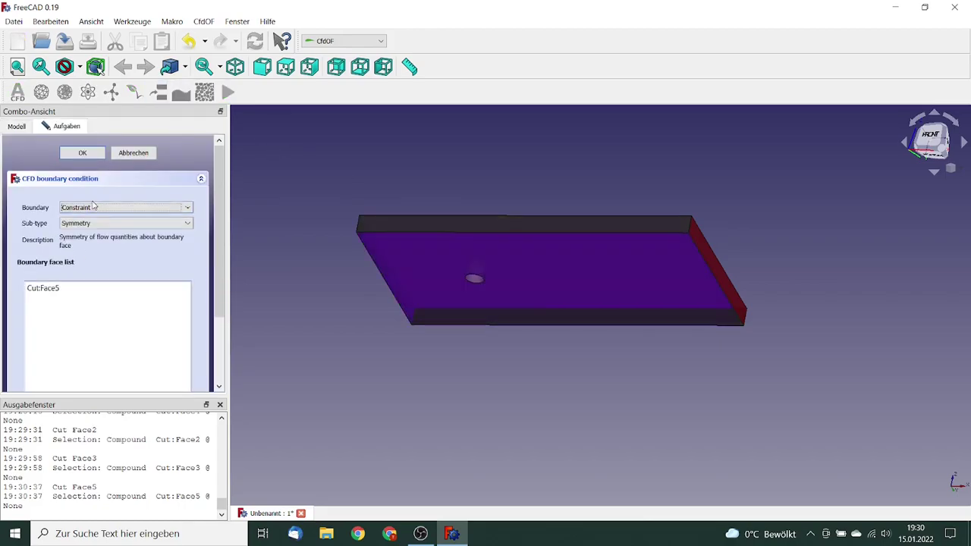
left_click(91, 224)
left_click(91, 242)
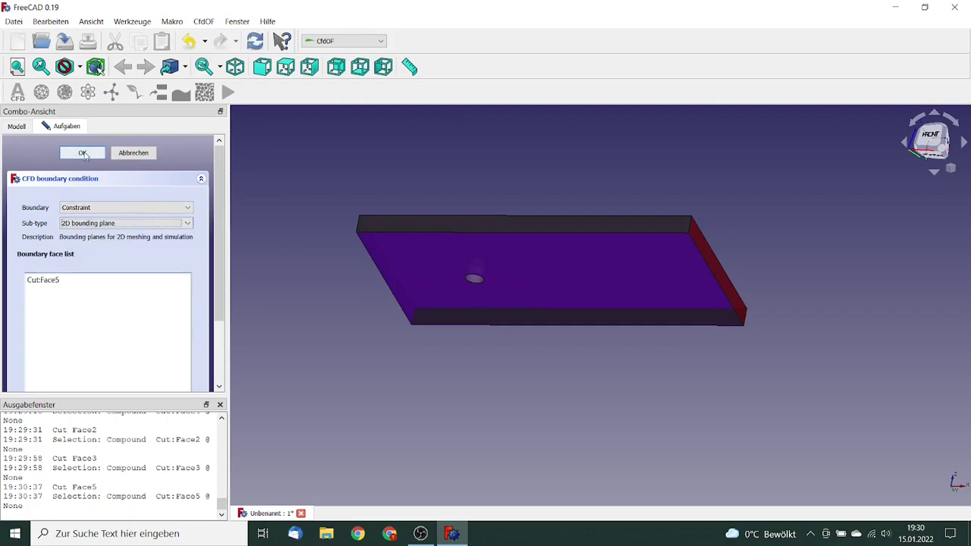
left_click(83, 154)
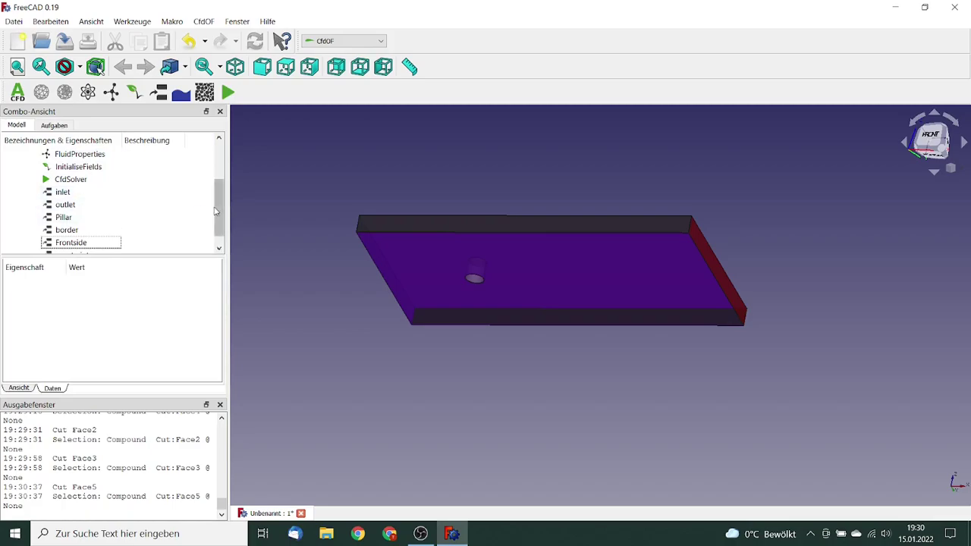
Step: Rename the second 2D bounding plane constraint to Backside in its label property
left_click(83, 243)
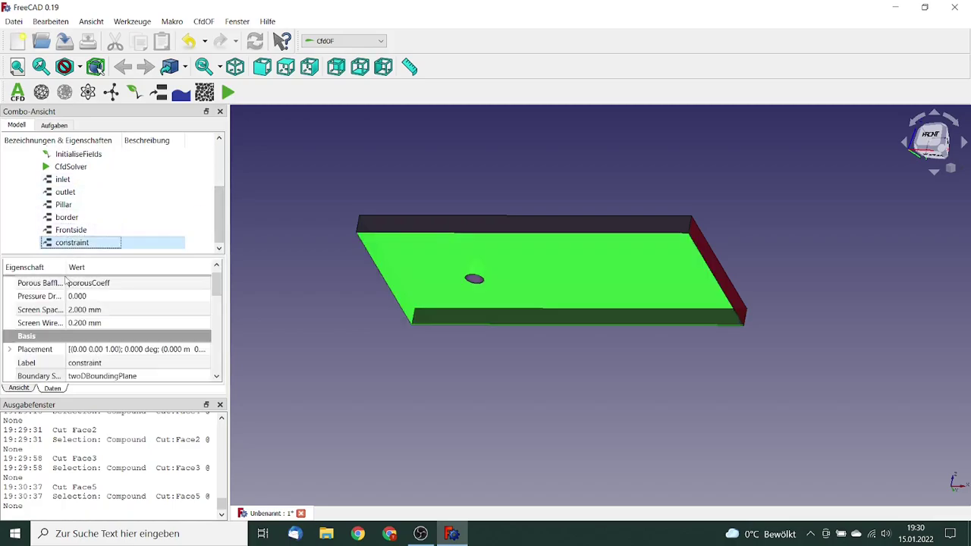
left_click(94, 364)
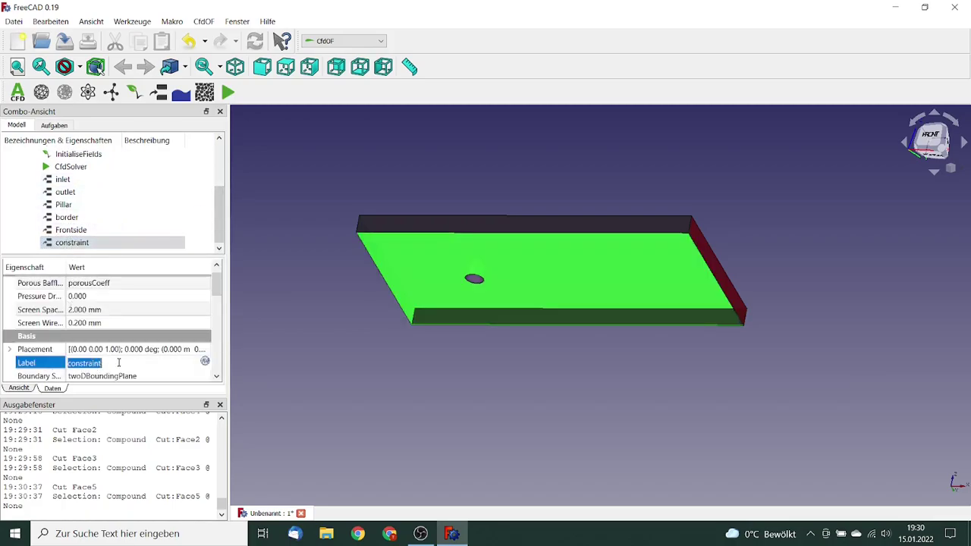
type("Backside")
key("Tab")
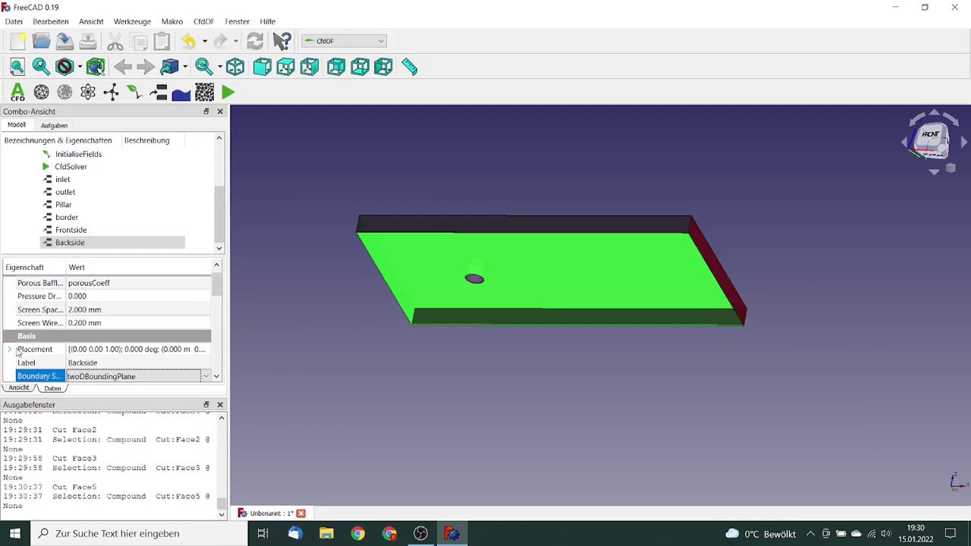
left_click(305, 293)
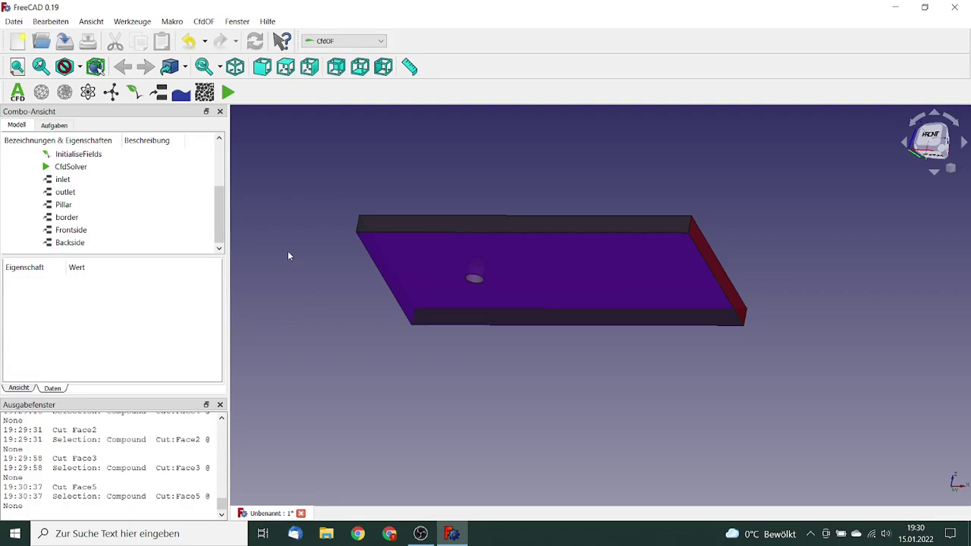
Step: Create a CFD mesh for the Cut body with 2D element dimension and the gmsh mesh utility
scroll(216, 167, "up", 2)
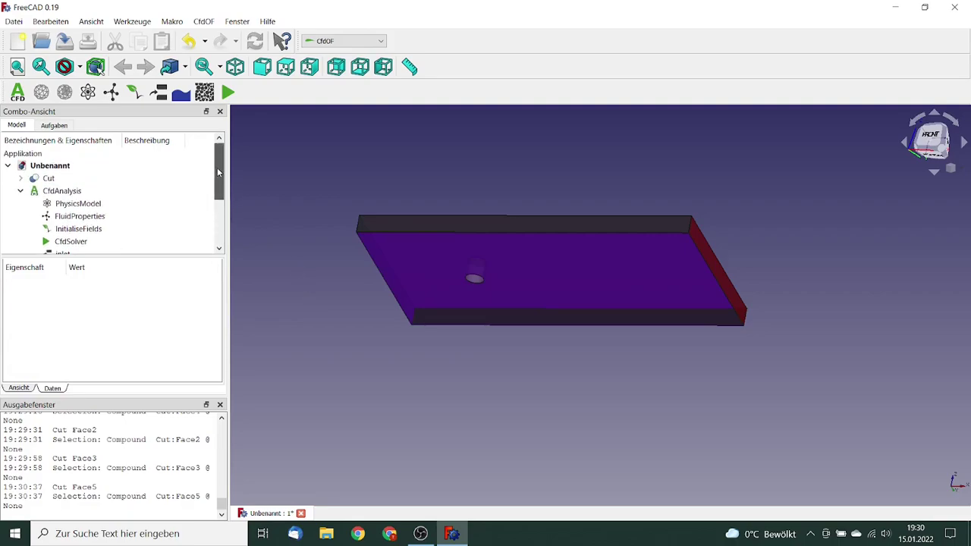
left_click(49, 178)
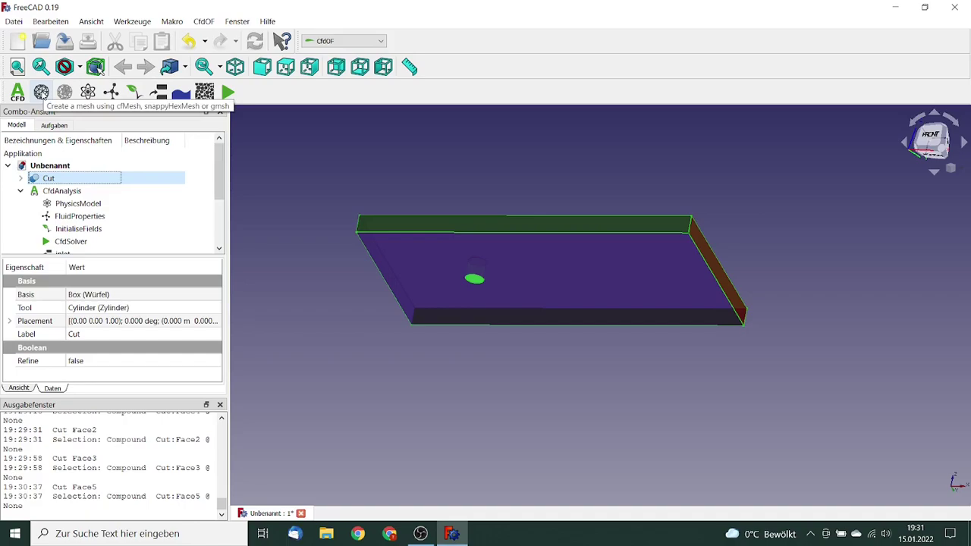
left_click(41, 92)
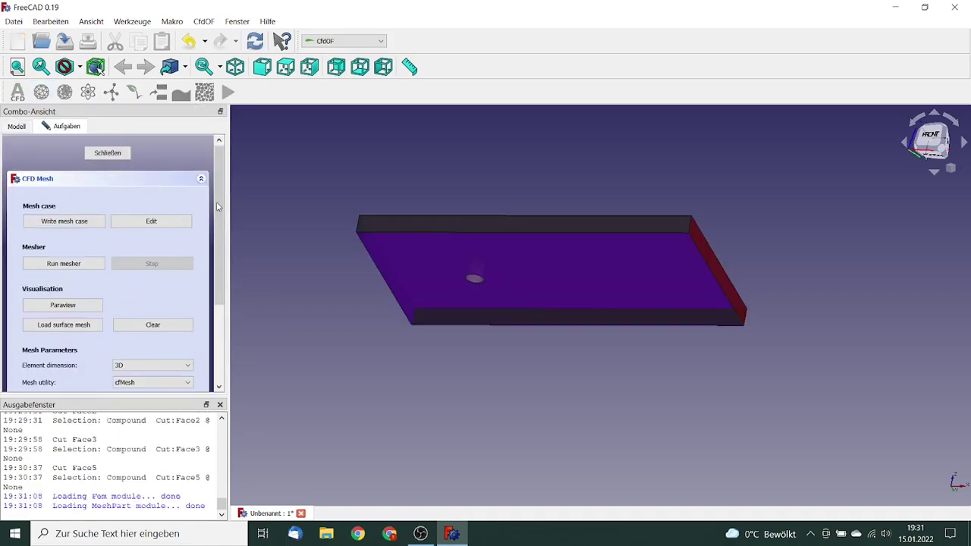
left_click_drag(219, 199, 231, 253)
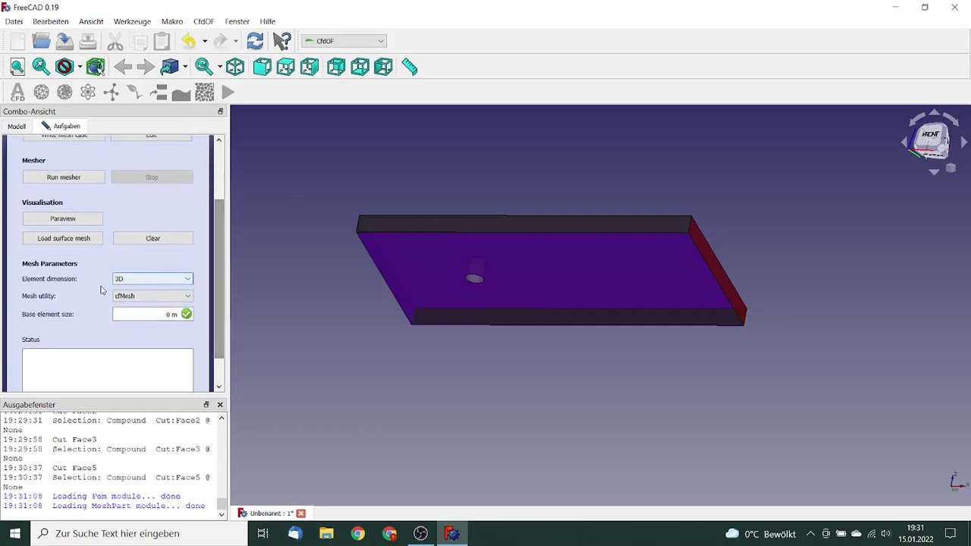
left_click(160, 280)
left_click(148, 291)
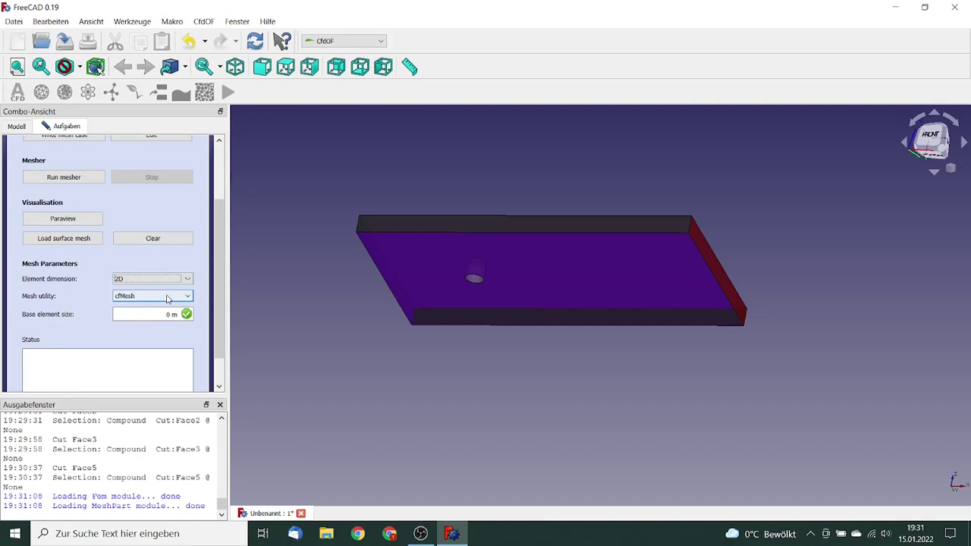
left_click(175, 296)
left_click(154, 323)
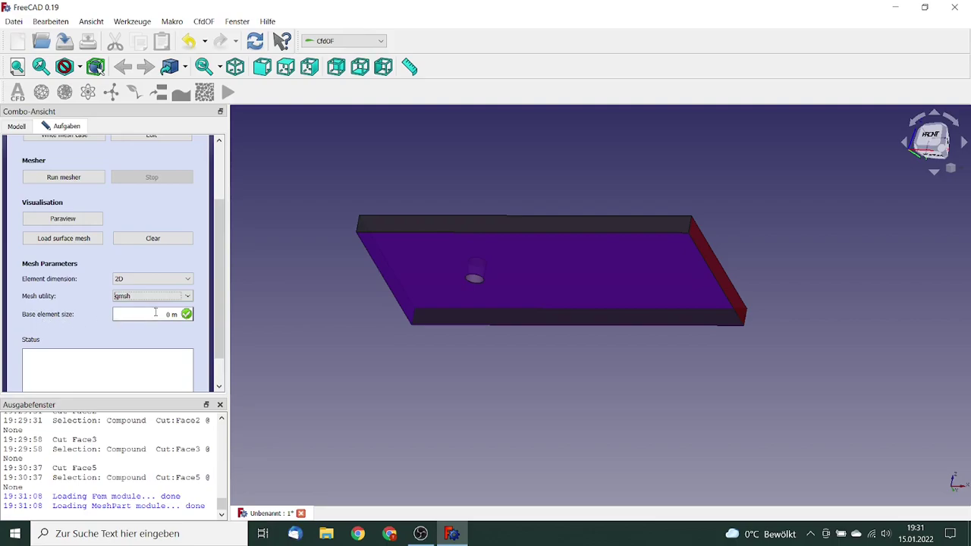
Step: Set the mesh's base element size to 5 mm and close the mesh settings
left_click_drag(157, 314, 182, 315)
type("5")
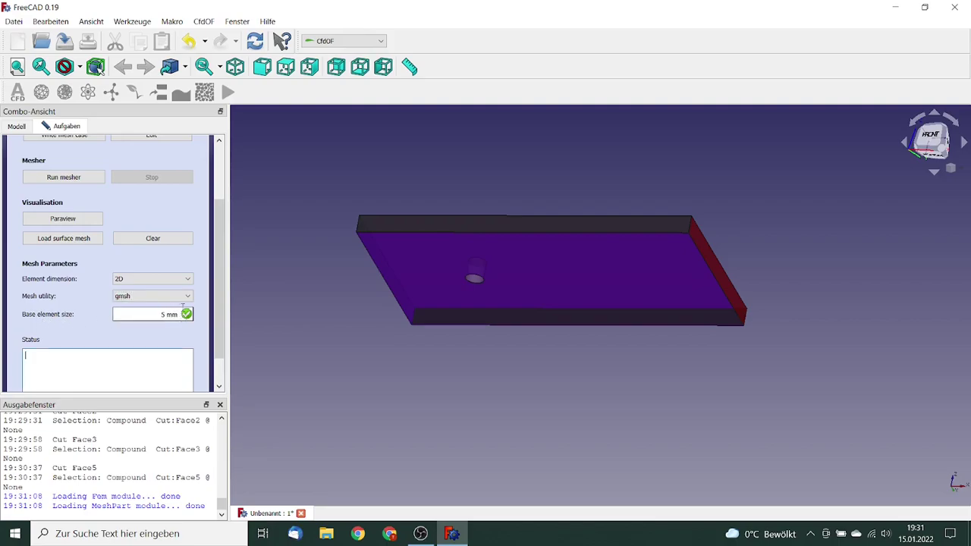
scroll(213, 190, "up", 3)
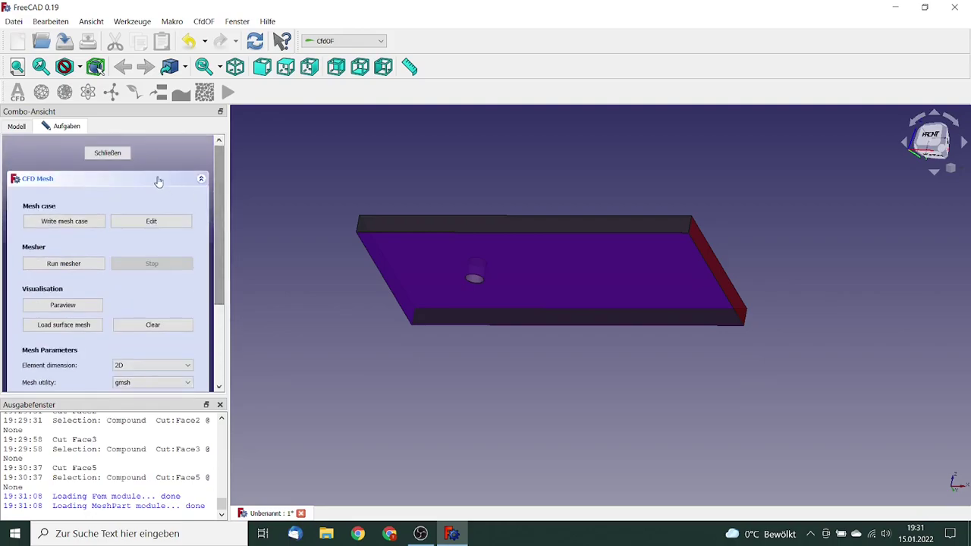
left_click(107, 152)
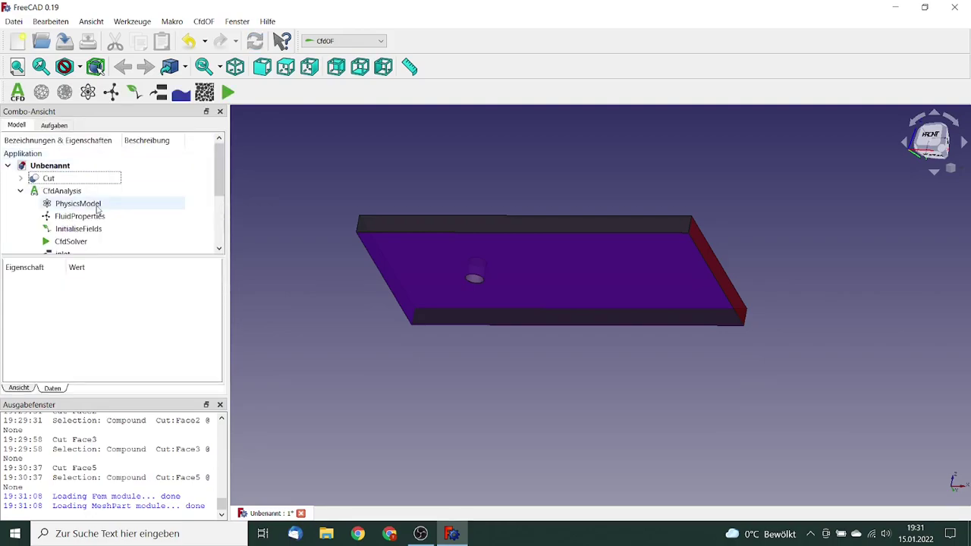
Step: Add a surface mesh refinement to Cut_Mesh with a relative element size of 0.25
left_click_drag(218, 168, 219, 245)
left_click(86, 243)
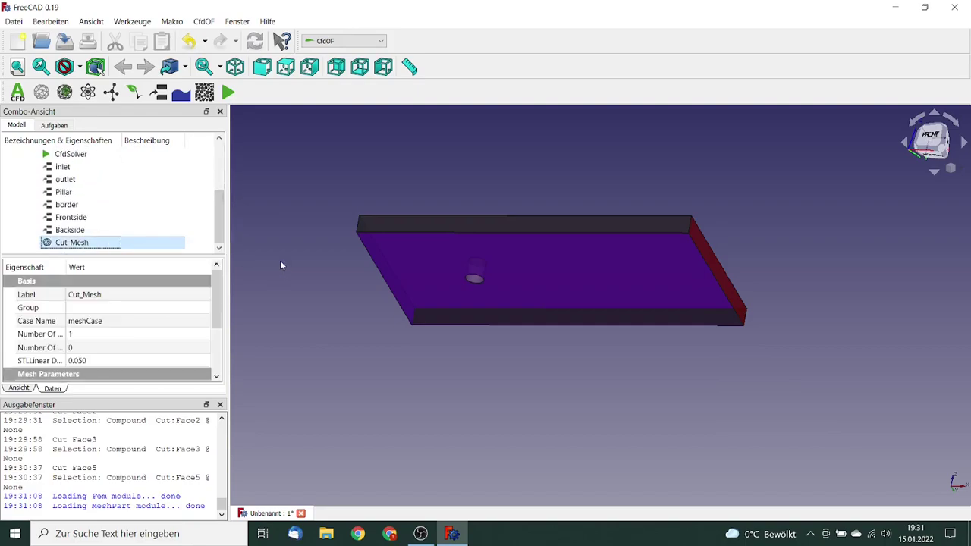
left_click(65, 92)
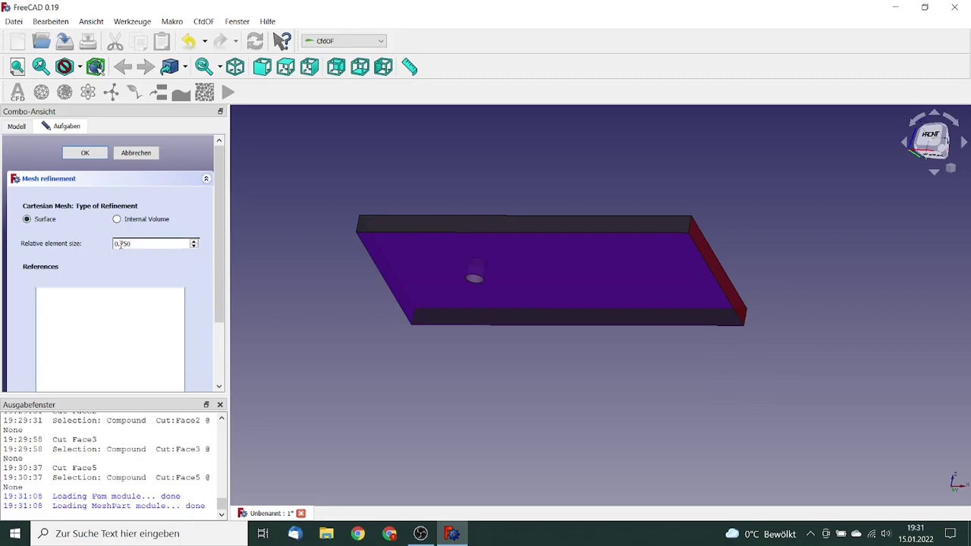
left_click_drag(121, 244, 165, 249)
type("25")
key("Tab")
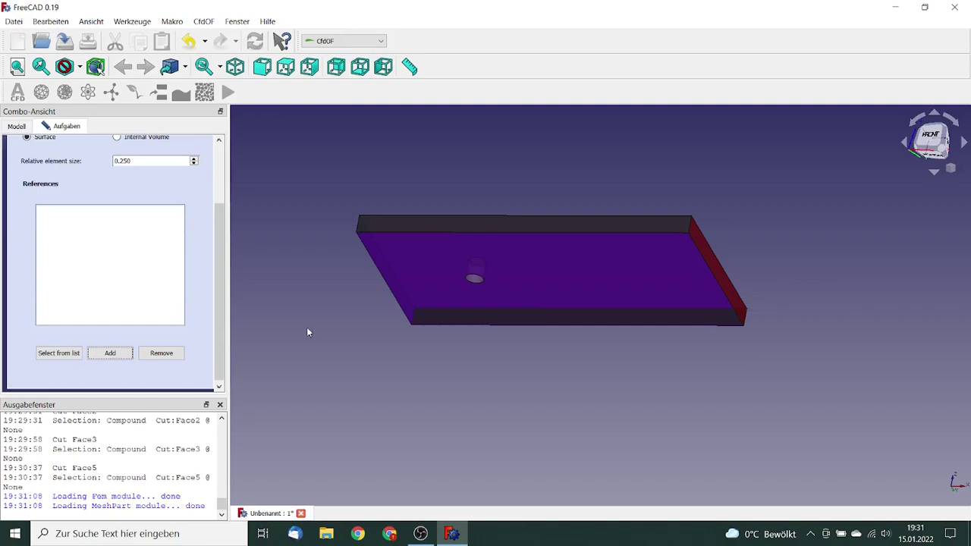
Step: Assign the pillar's cylindrical face as the reference of the mesh refinement and accept it
left_click(475, 280)
left_click(110, 353)
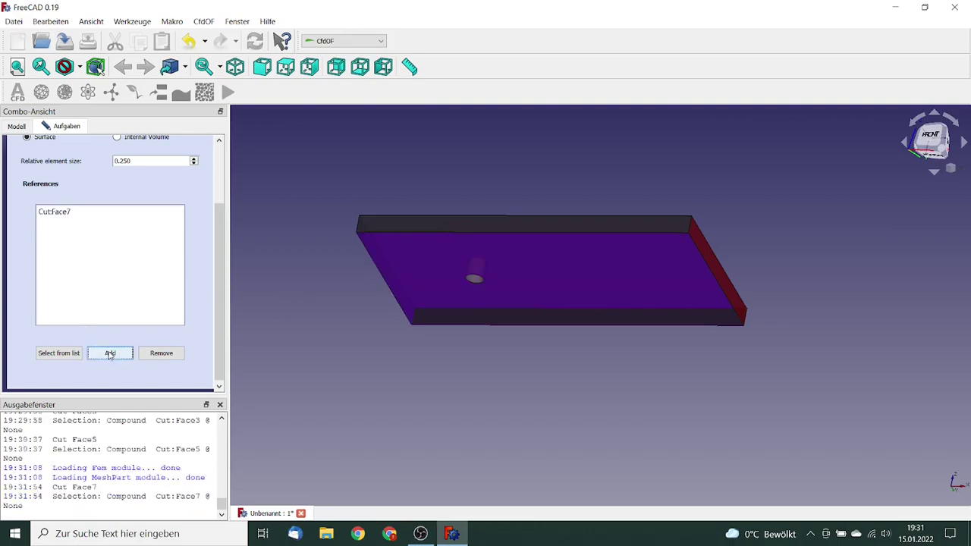
scroll(219, 289, "up", 3)
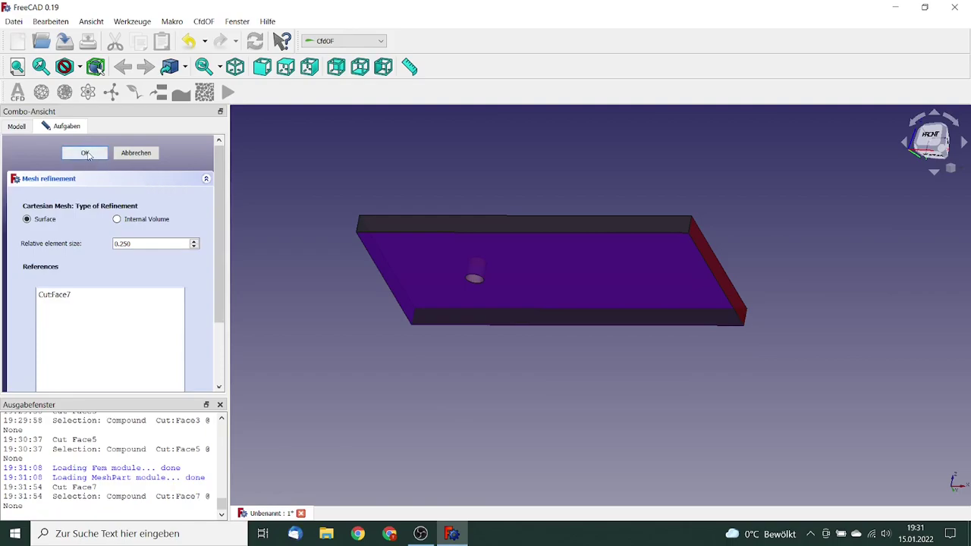
left_click(86, 154)
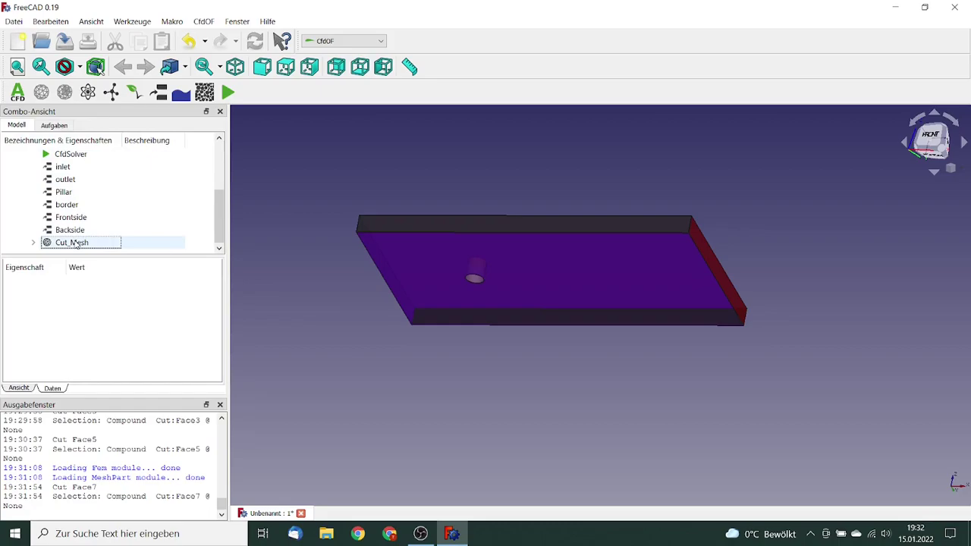
Step: Reopen Cut_Mesh, write the mesh case and run the mesher
double_click(75, 243)
left_click(76, 225)
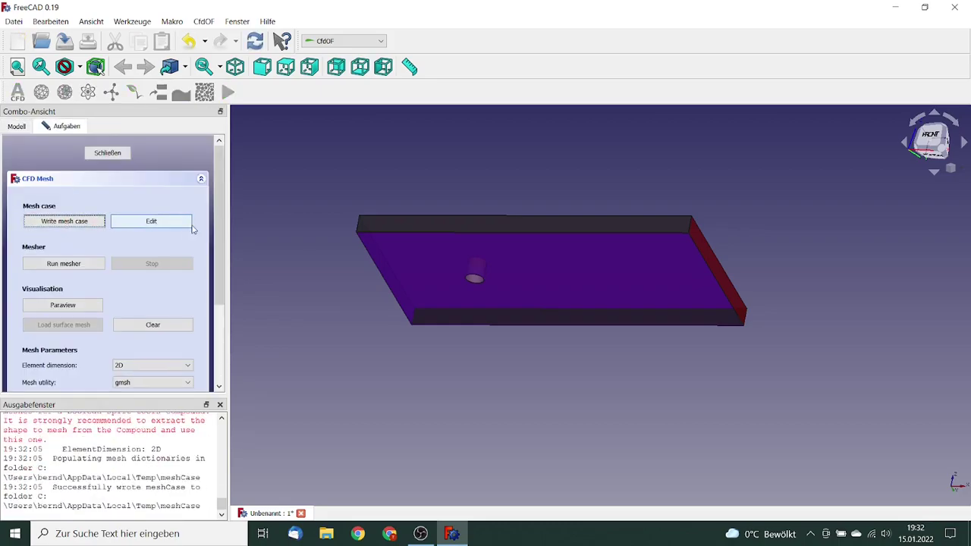
left_click_drag(222, 226, 220, 290)
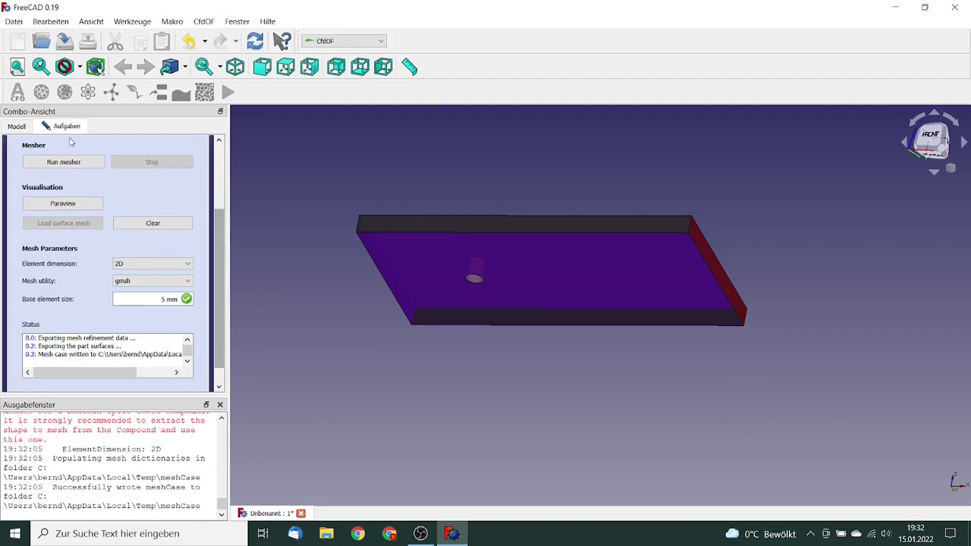
left_click(63, 162)
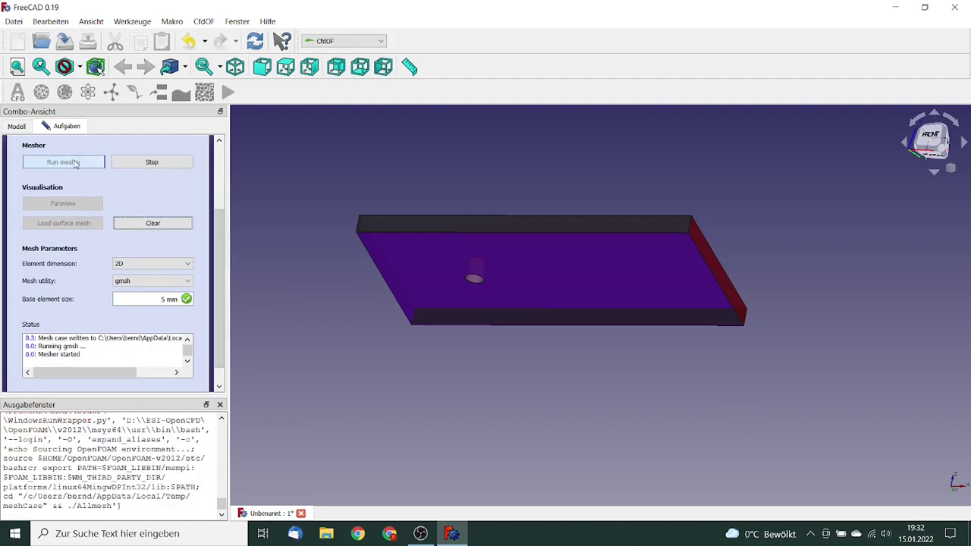
scroll(221, 271, "down", 1)
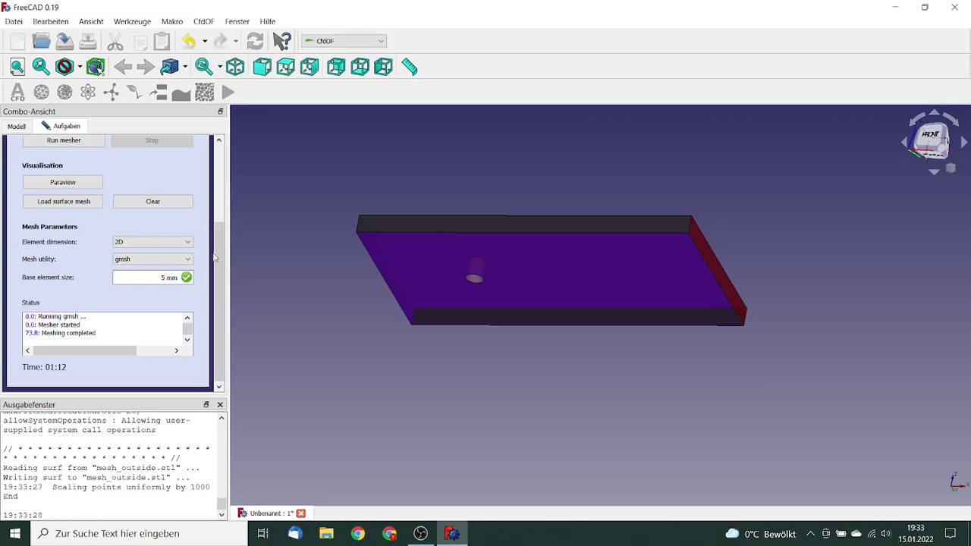
Step: Load the surface mesh, inspect the elements around the pillar and close the mesh settings
left_click(102, 202)
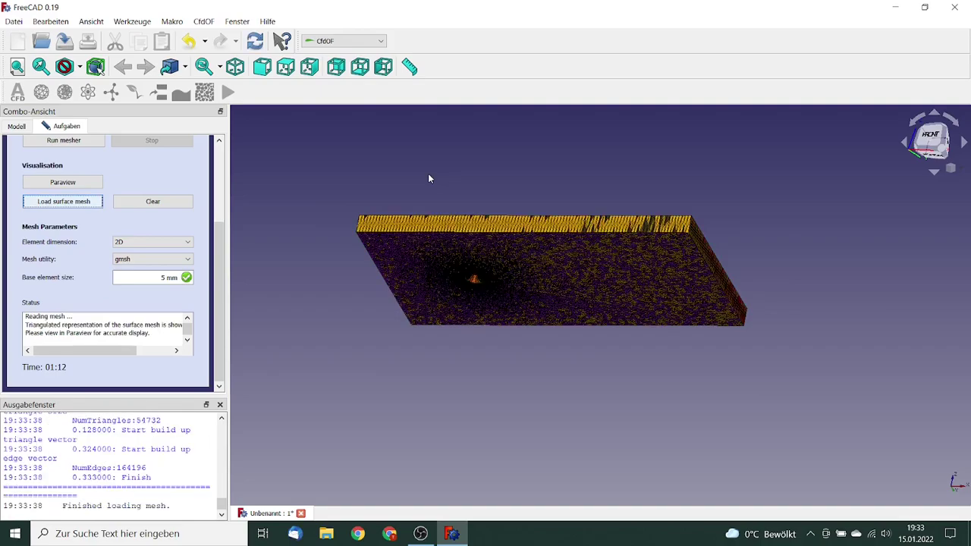
middle_click_drag(451, 161, 461, 267)
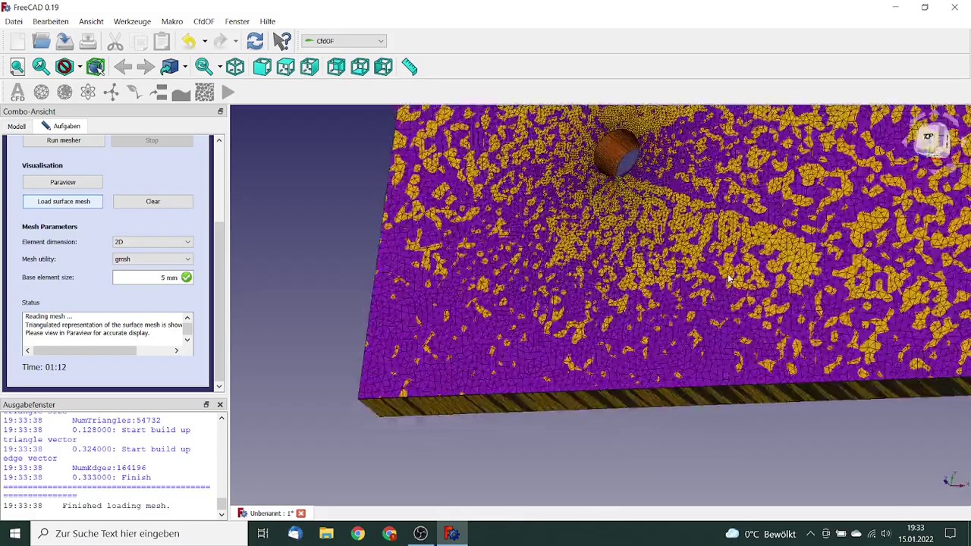
scroll(728, 280, "down", 8)
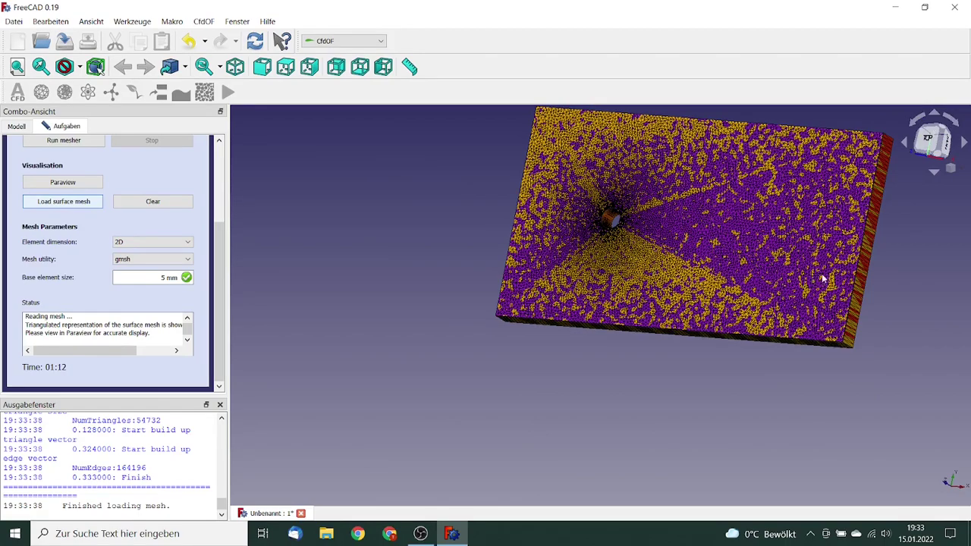
middle_click_drag(713, 277, 695, 332)
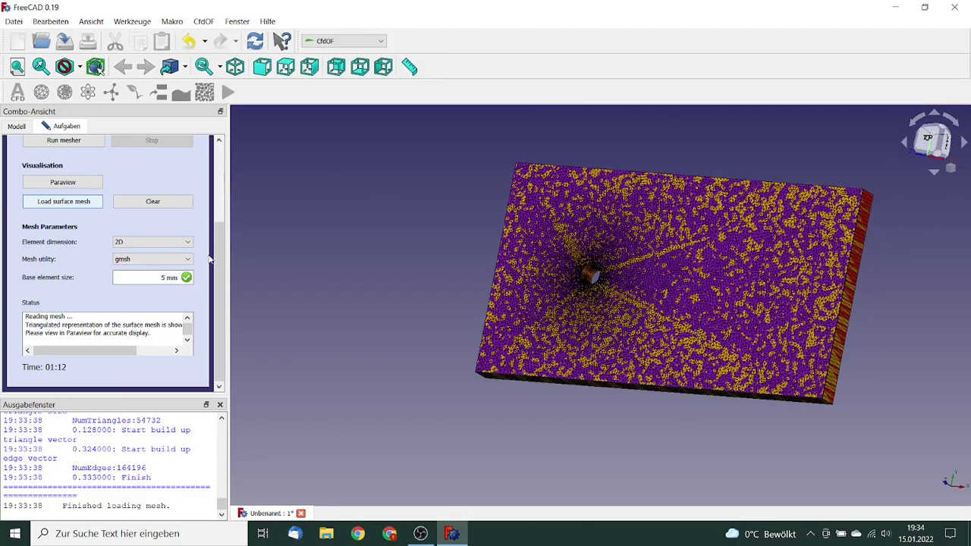
left_click_drag(214, 270, 211, 161)
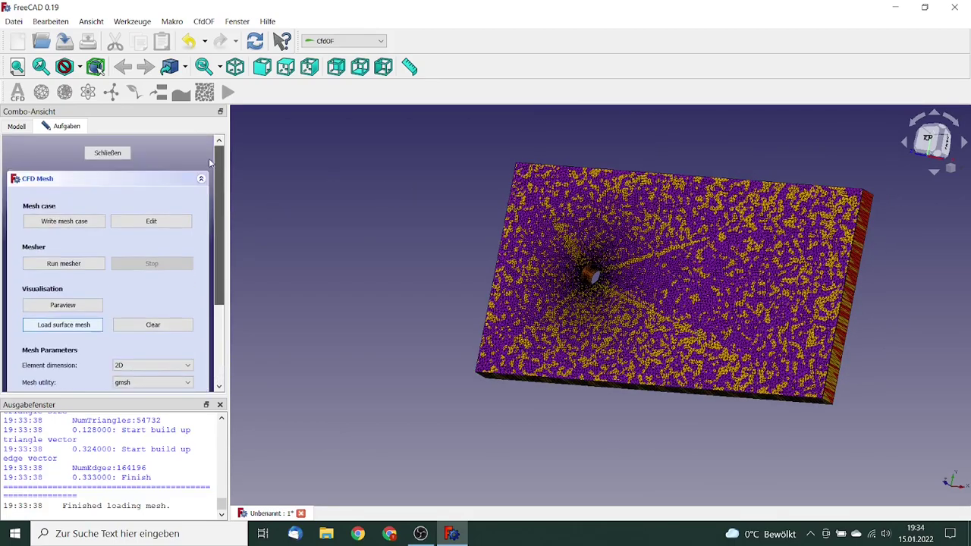
left_click(114, 154)
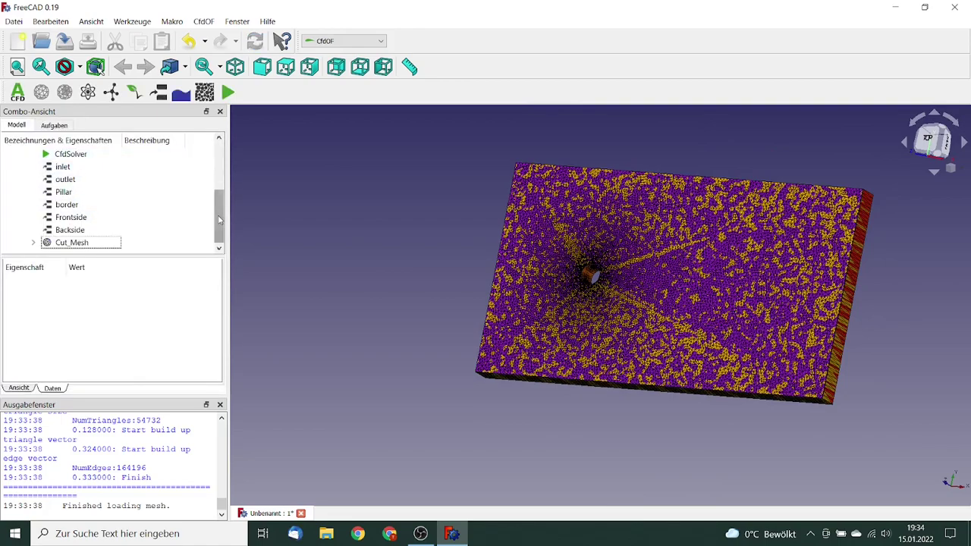
Step: Set the CfdSolver's transient write interval to 0.05 s and review its time step control settings
scroll(218, 220, "up", 1)
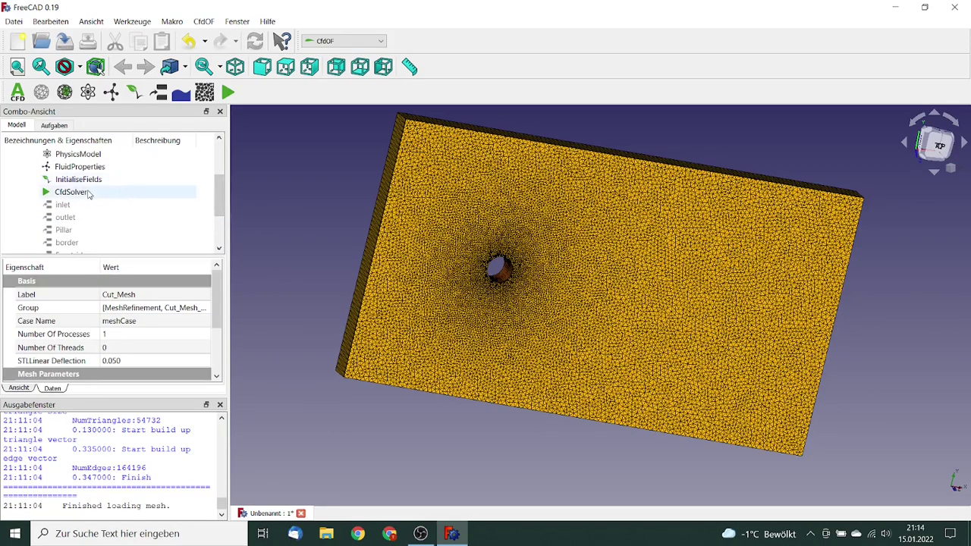
left_click(89, 194)
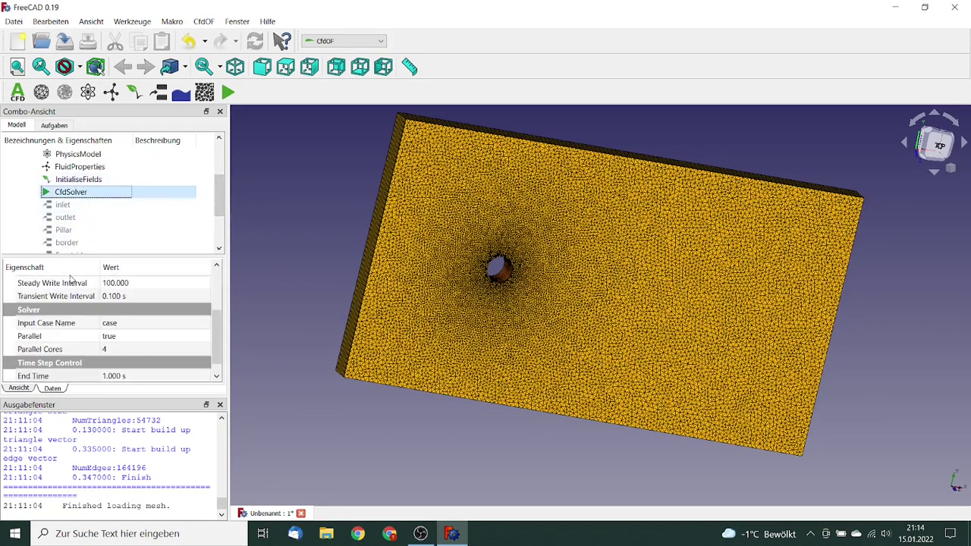
left_click(113, 296)
left_click_drag(108, 296, 119, 296)
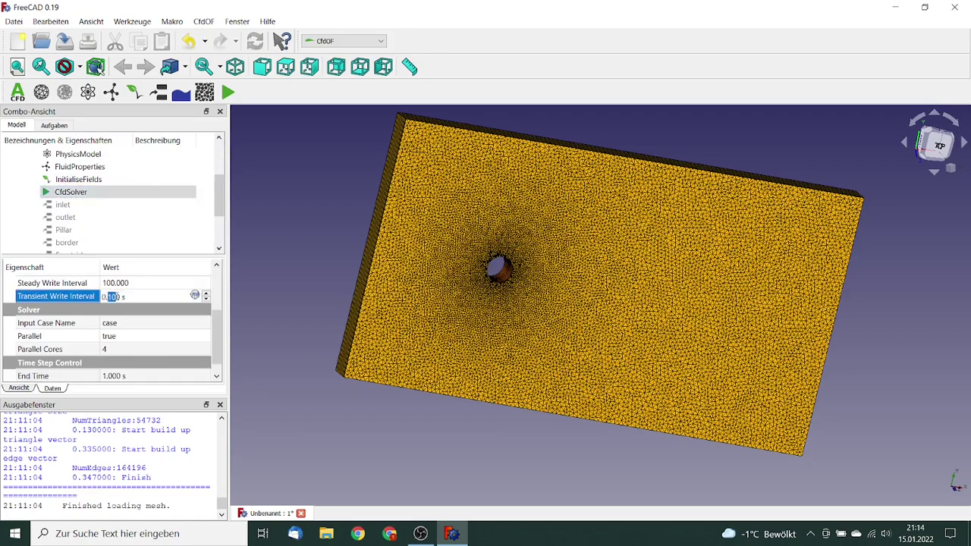
type("050")
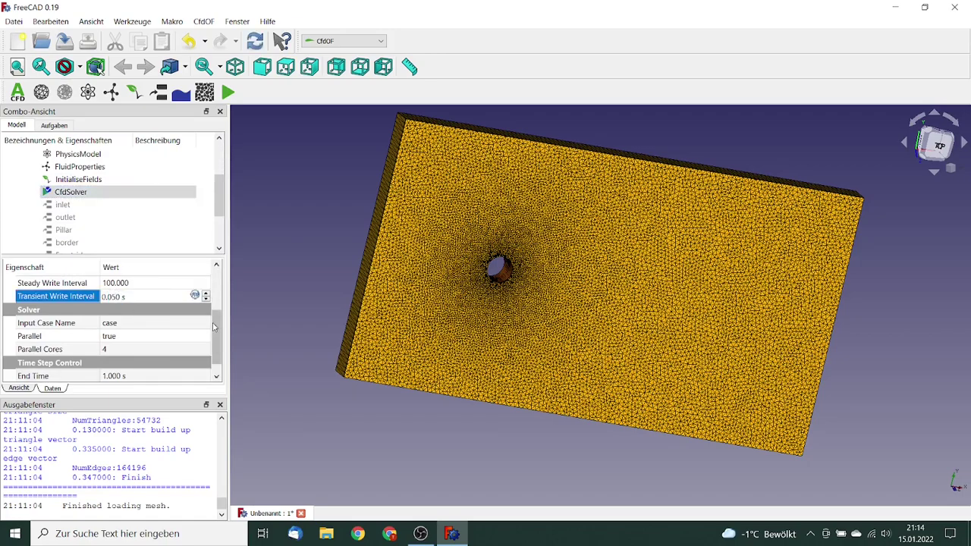
left_click_drag(214, 326, 215, 333)
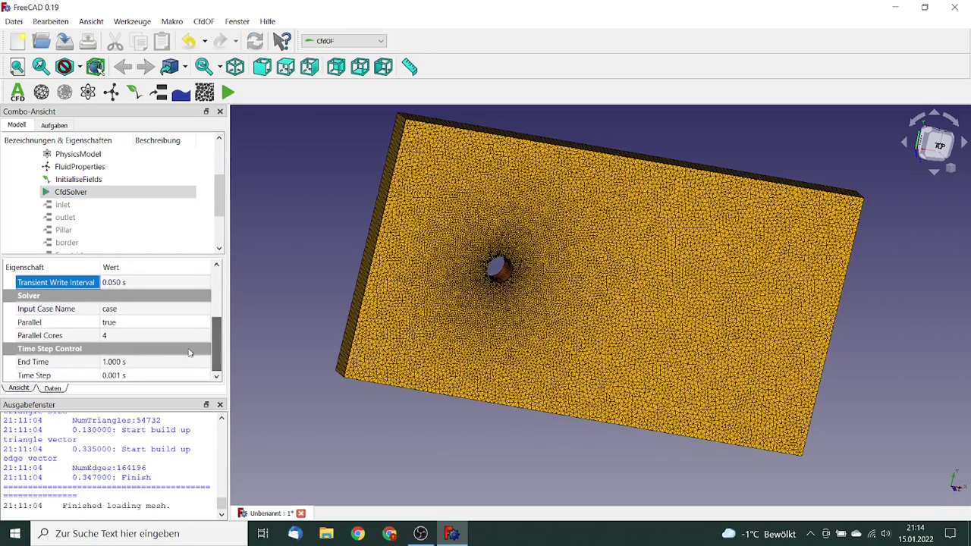
left_click(193, 361)
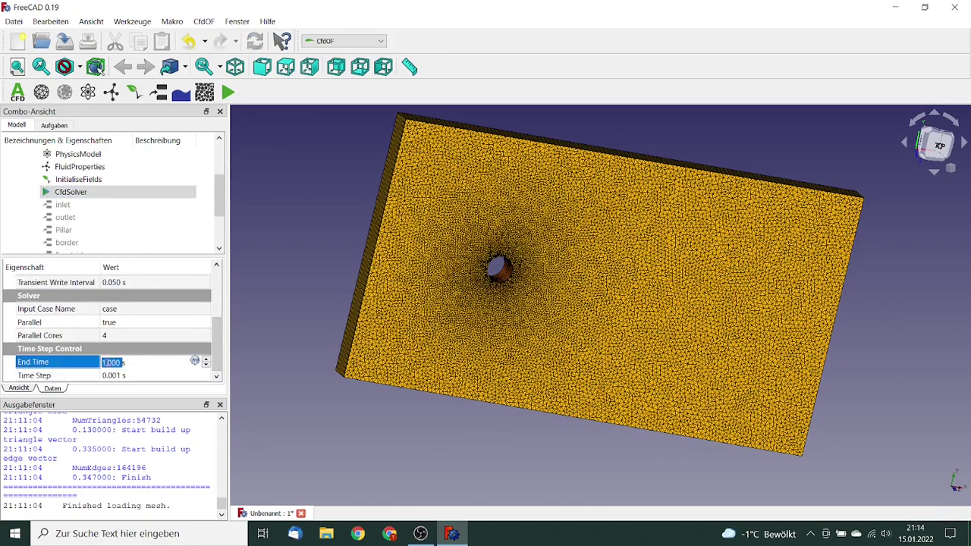
key("Home")
left_click_drag(215, 351, 214, 305)
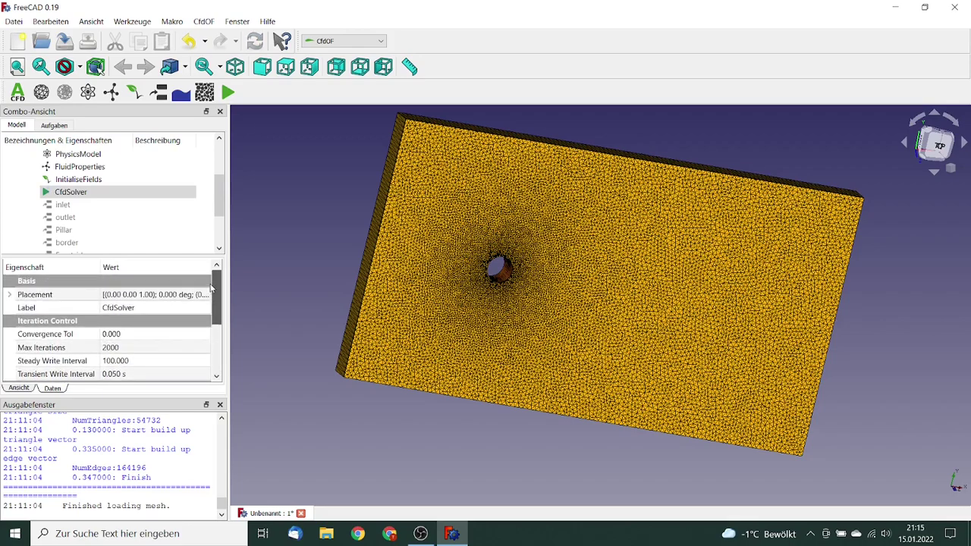
Step: Open the CfdSolver's analysis control, write the solver case and run the simulation
double_click(87, 194)
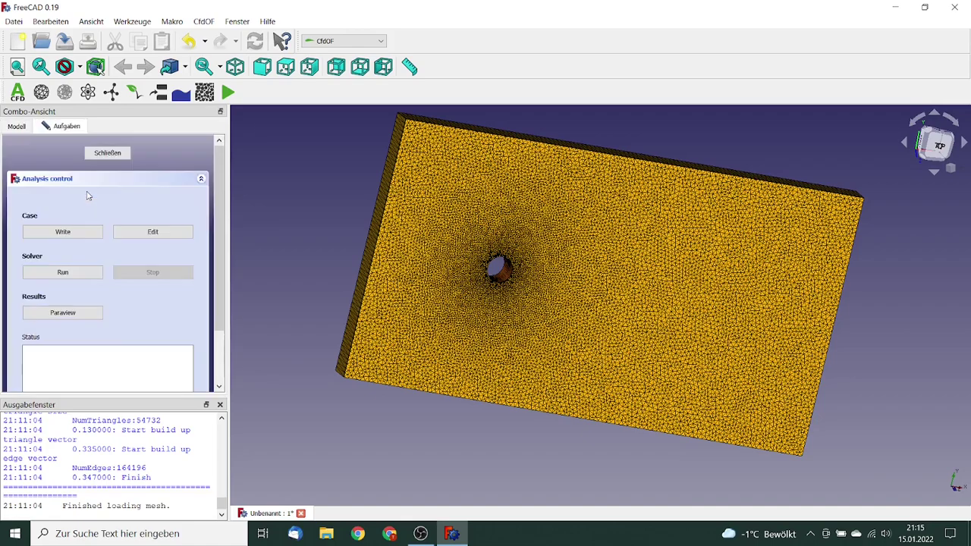
left_click(82, 236)
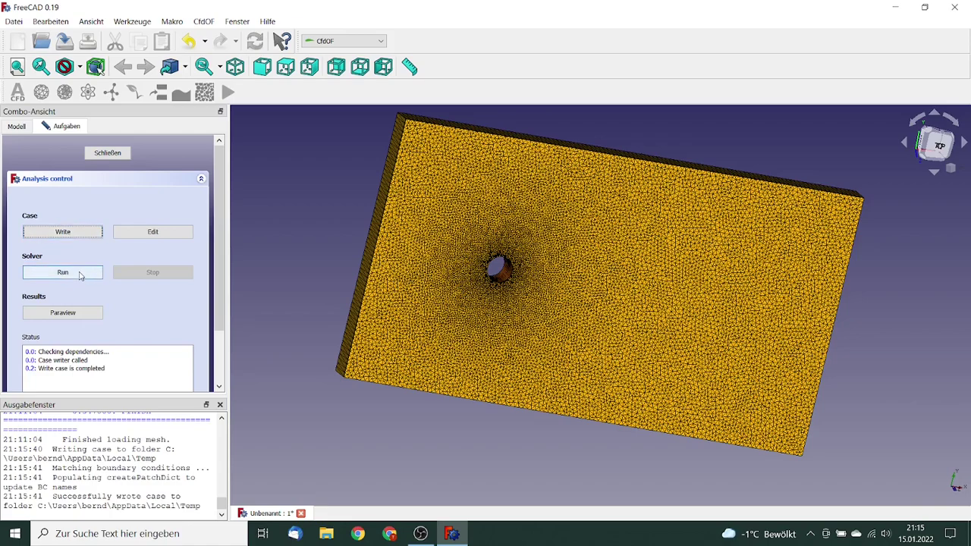
left_click(63, 273)
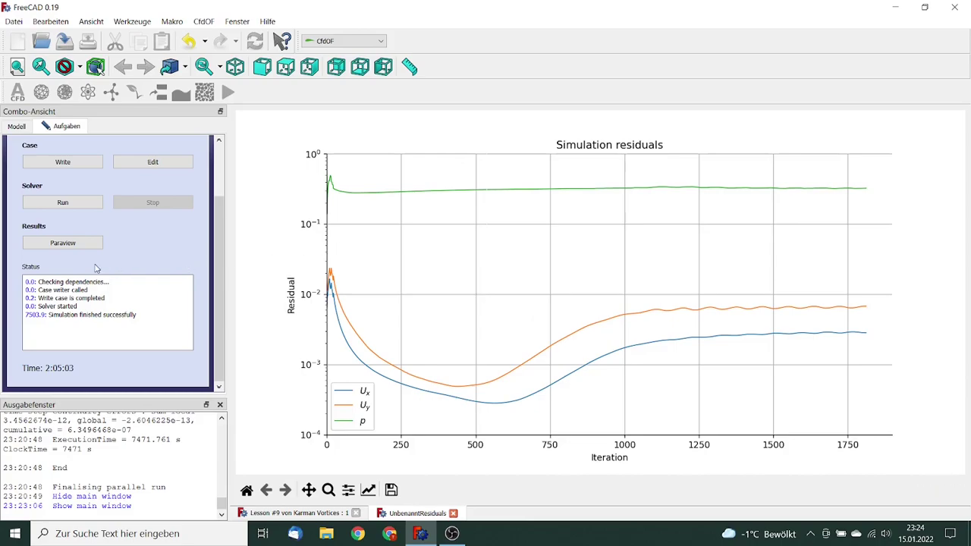
Step: Open the results in ParaView, colour the flow field by point velocity U and play the animation
left_click(81, 243)
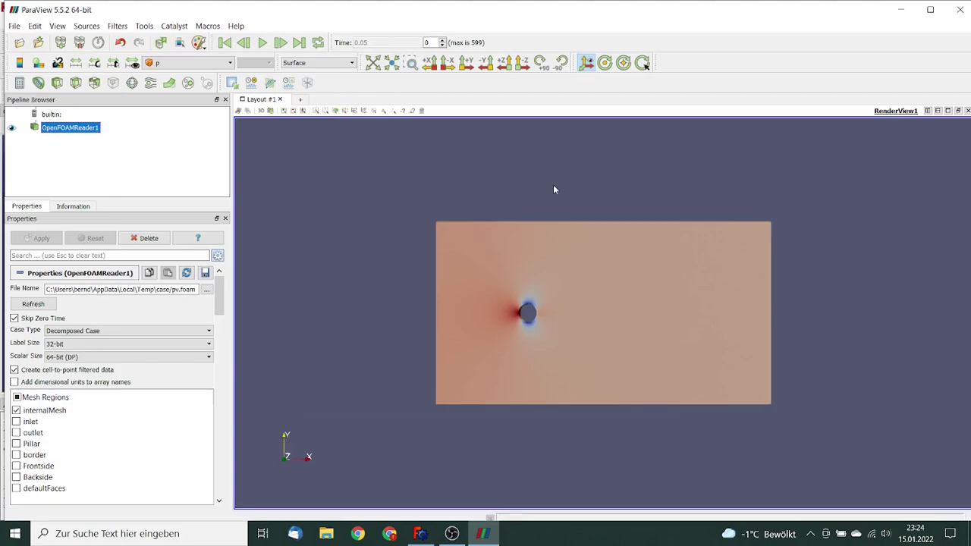
right_click_drag(393, 178, 395, 283)
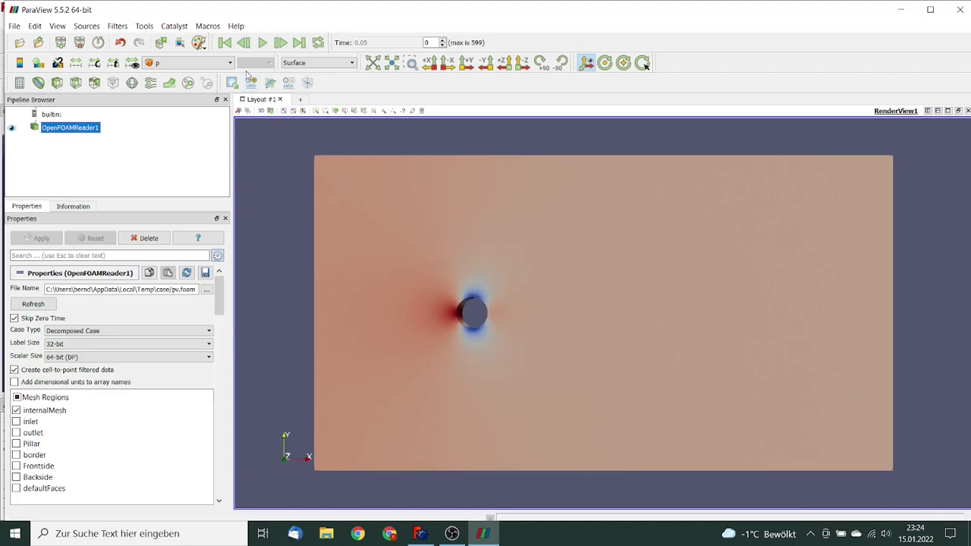
left_click(194, 63)
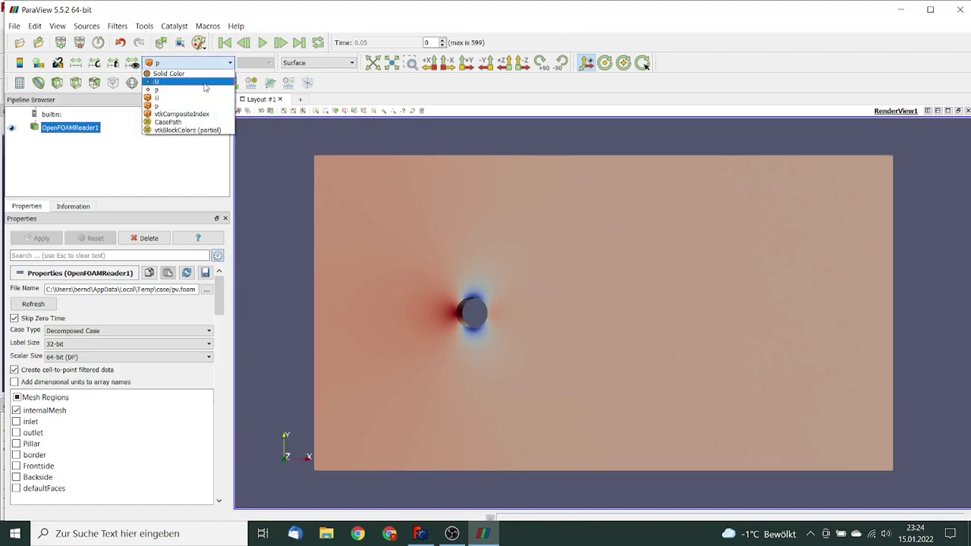
left_click(179, 82)
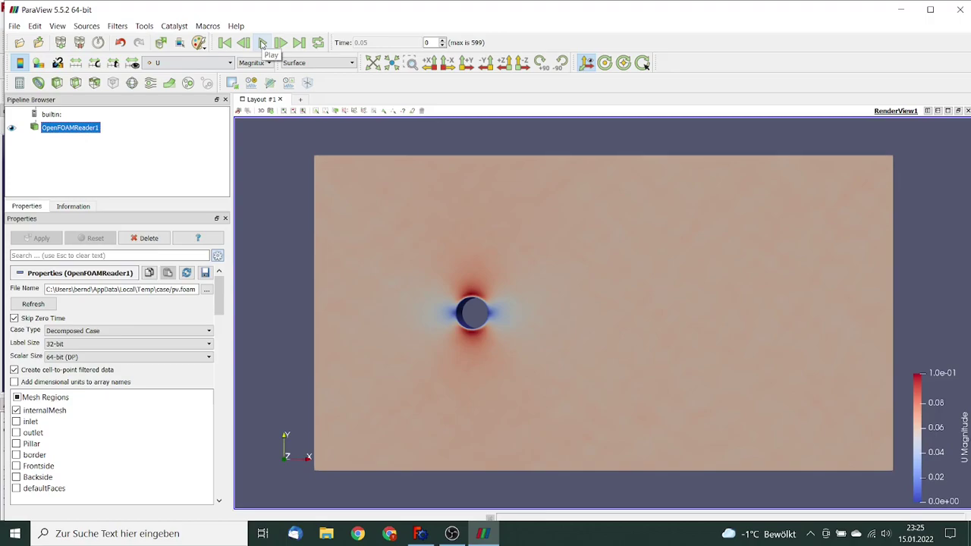
left_click(262, 43)
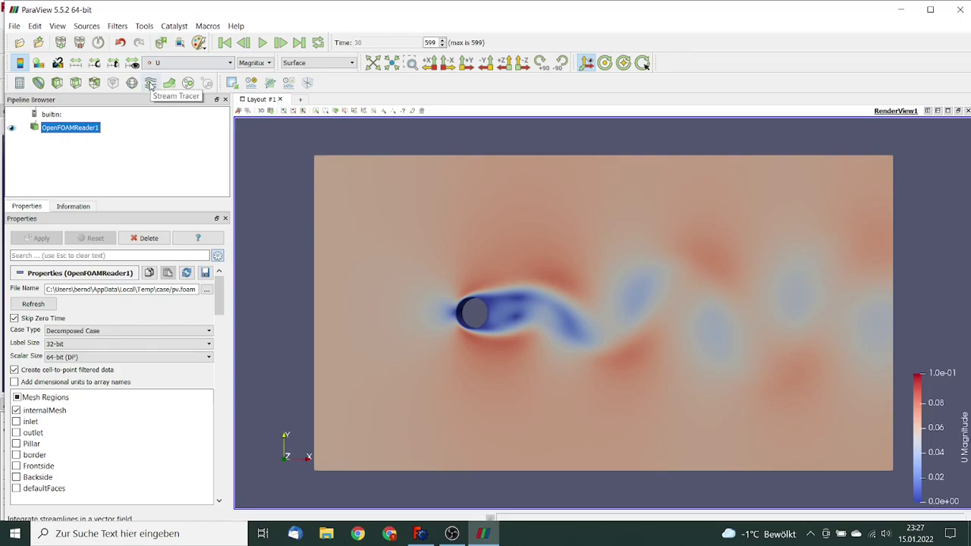
Step: Add a Stream Tracer to the OpenFOAM results and set its maximum steps to 100
left_click(150, 84)
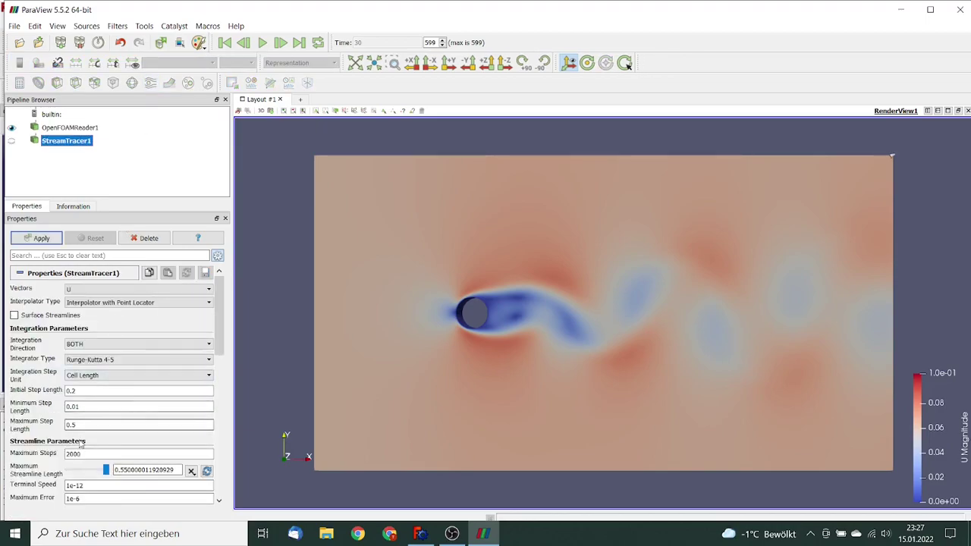
left_click_drag(216, 310, 217, 357)
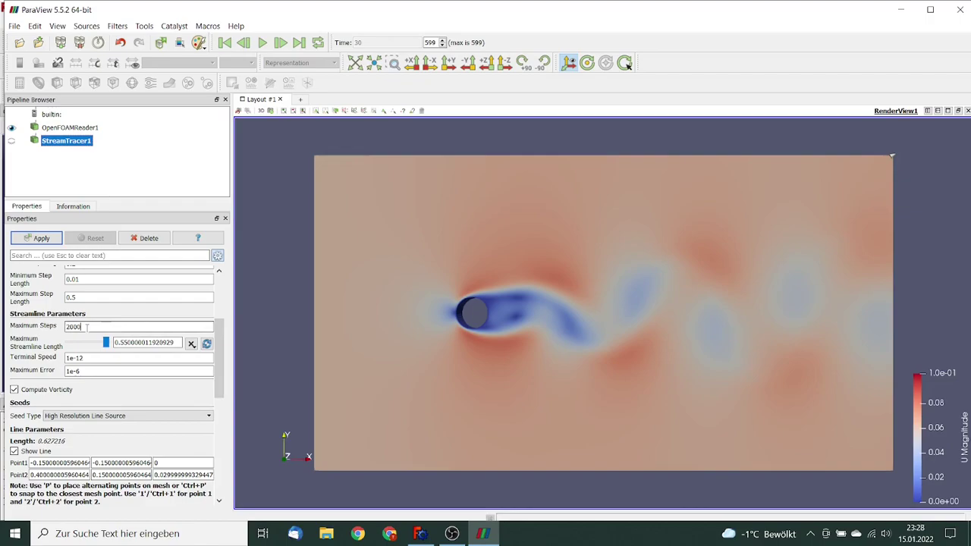
left_click_drag(88, 327, 58, 326)
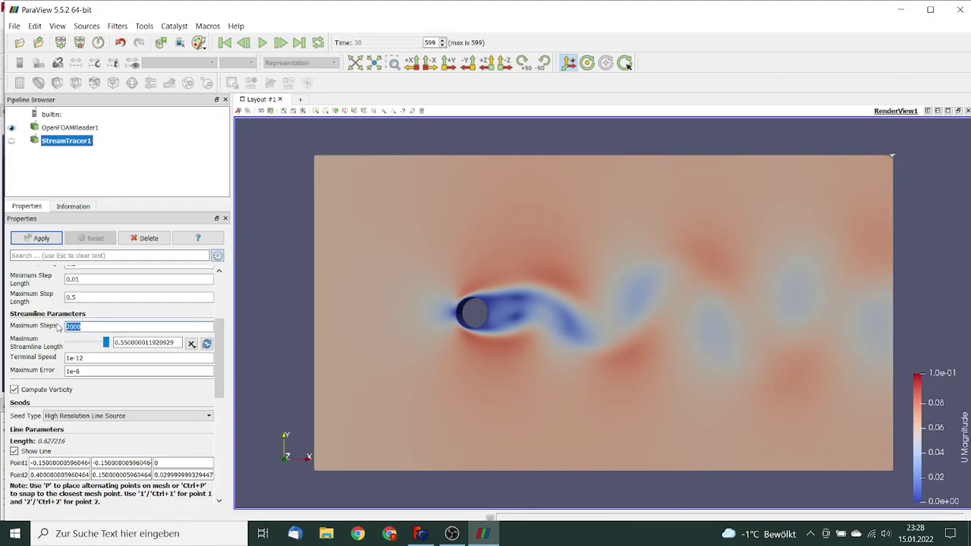
type("100")
Step: Set the X coordinate of both seed line points to -0.14
left_click_drag(43, 462, 107, 462)
key("BackSpace")
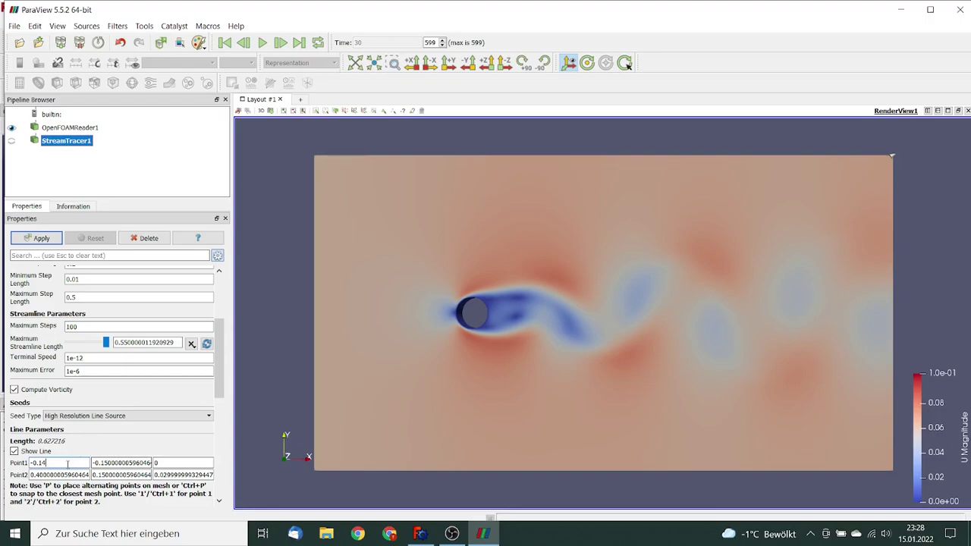
type("4")
left_click(32, 475)
left_click_drag(32, 475, 116, 475)
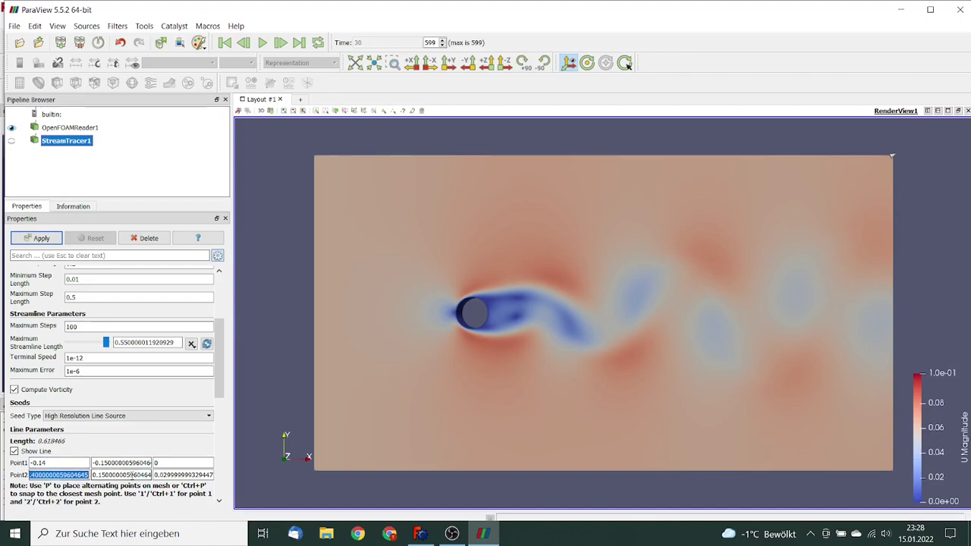
type("-0.14")
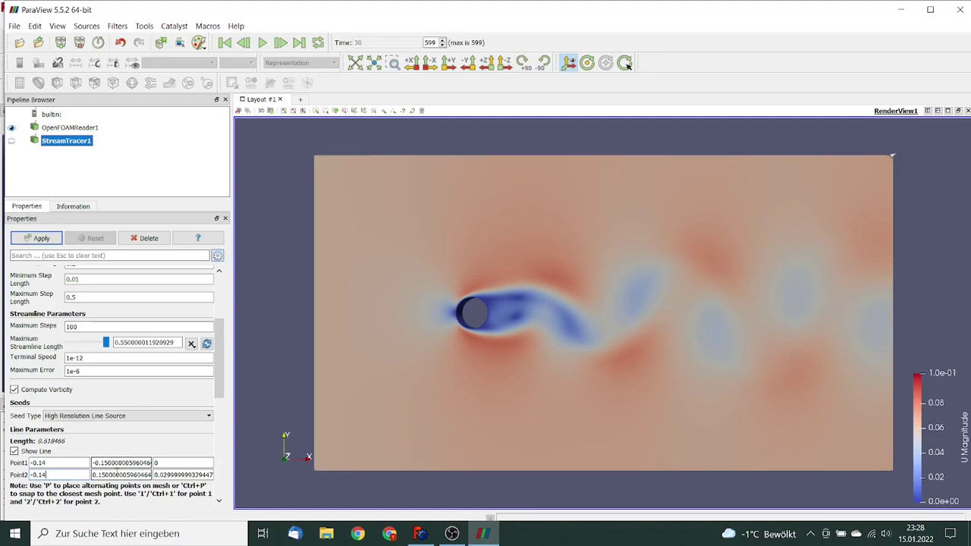
Step: Set the Z coordinate of both seed line points to 0.015 and apply the stream tracer
left_click(160, 462)
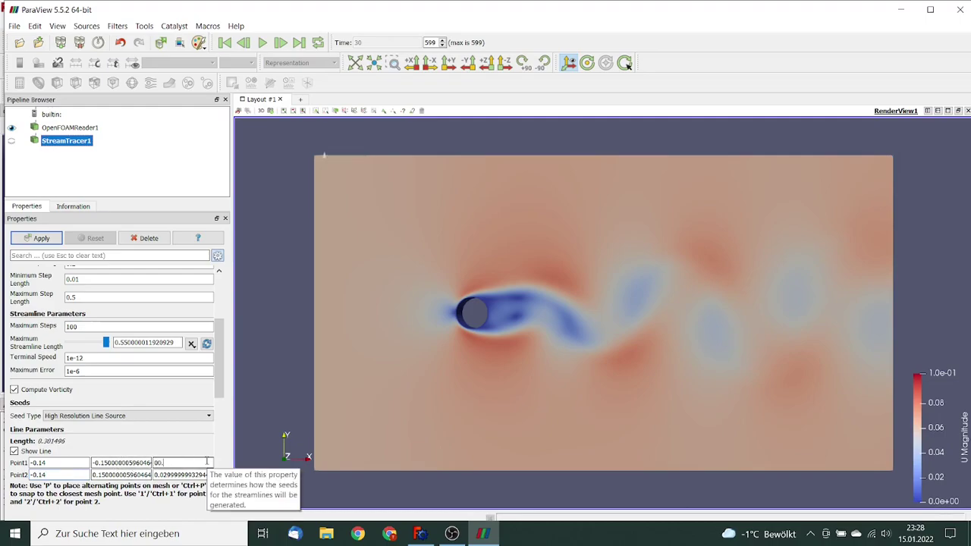
type("0.15")
key("Home")
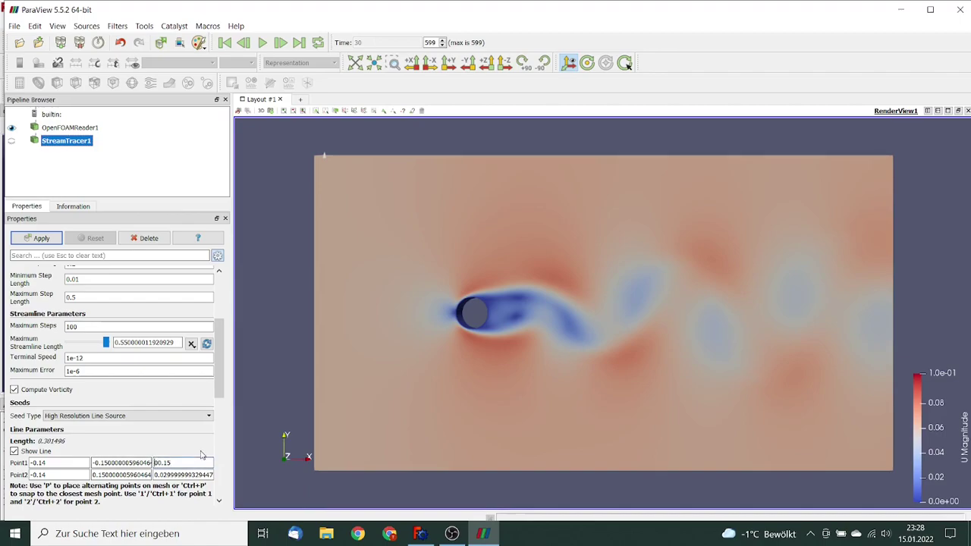
key("Delete")
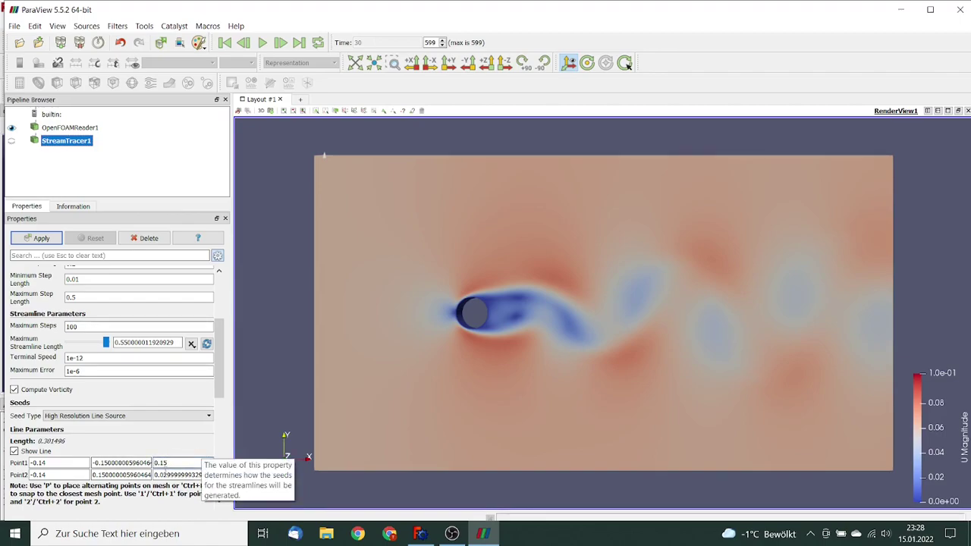
key("Return")
key("Tab")
type("0.015")
key("Return")
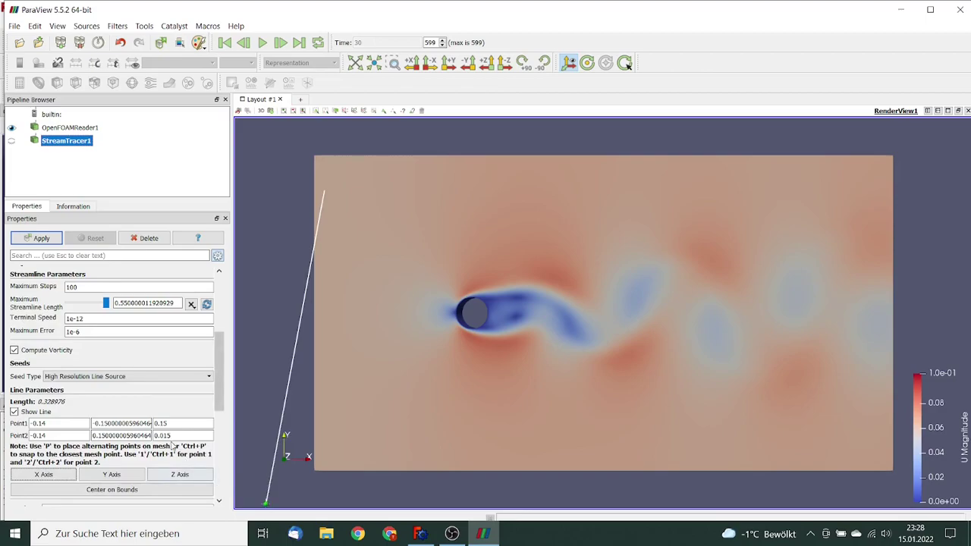
left_click(159, 424)
type("0")
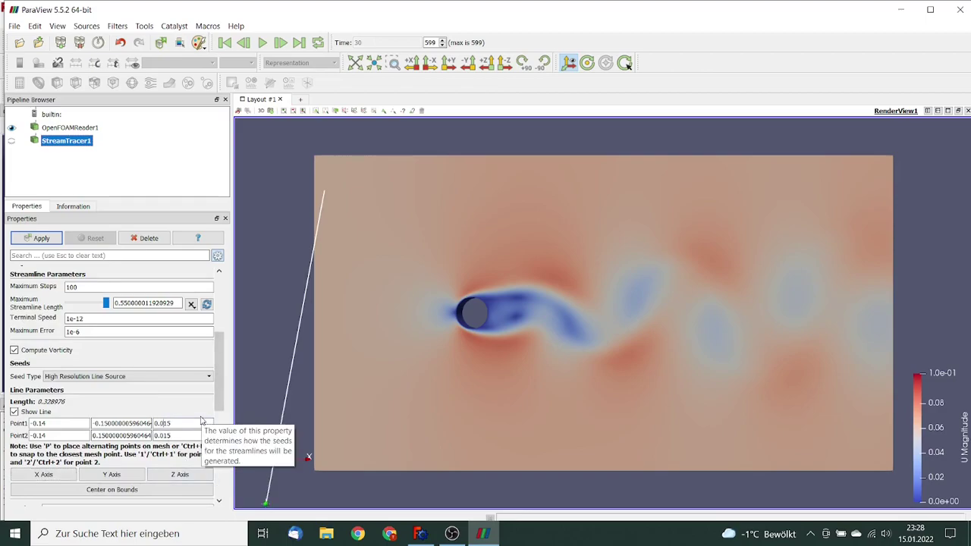
key("Return")
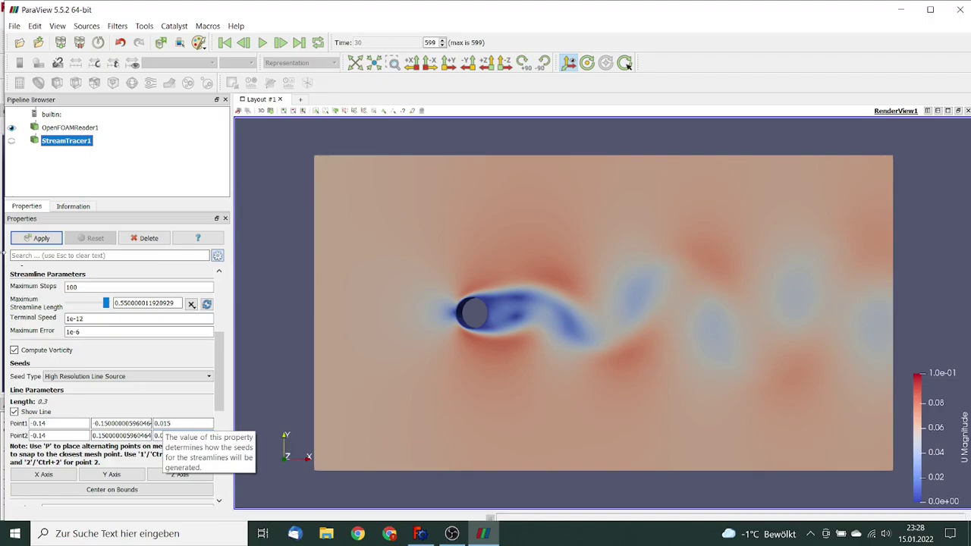
left_click(35, 240)
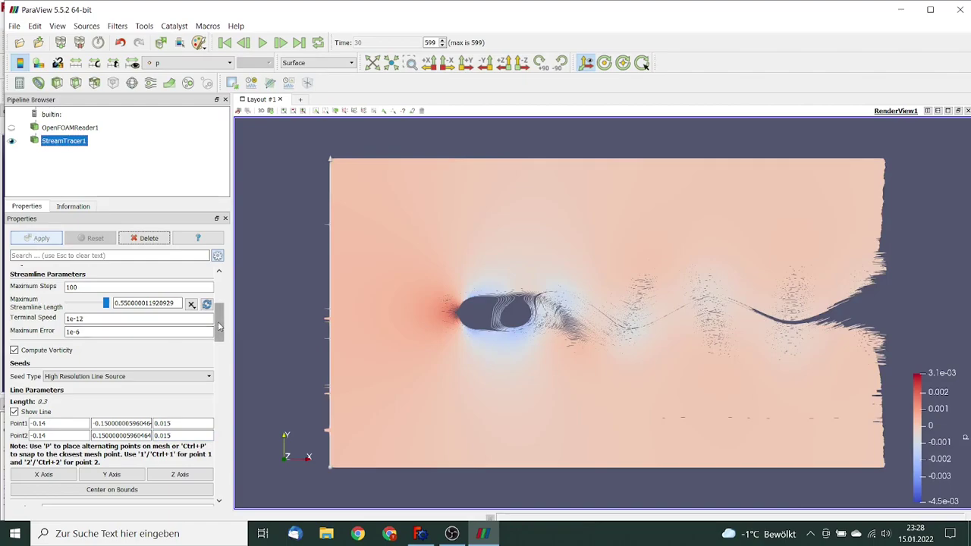
Step: Set the seed line resolution to 100 and apply the change to the streamlines
left_click_drag(220, 326, 225, 354)
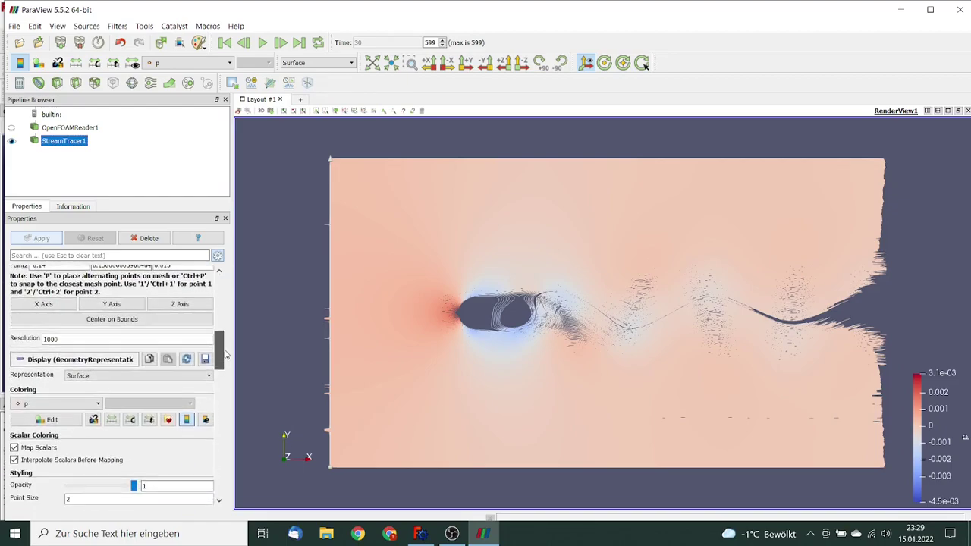
double_click(53, 339)
type("100")
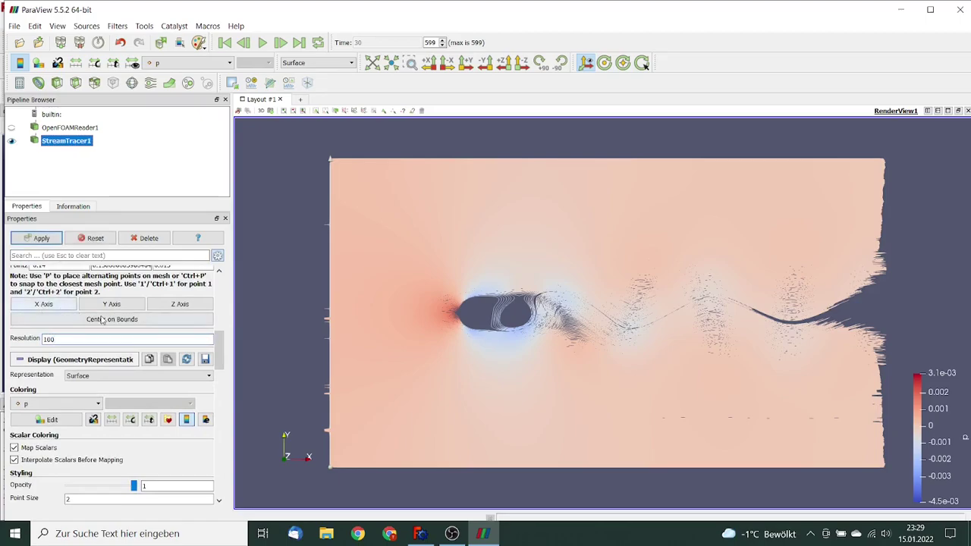
scroll(222, 346, "up", 2)
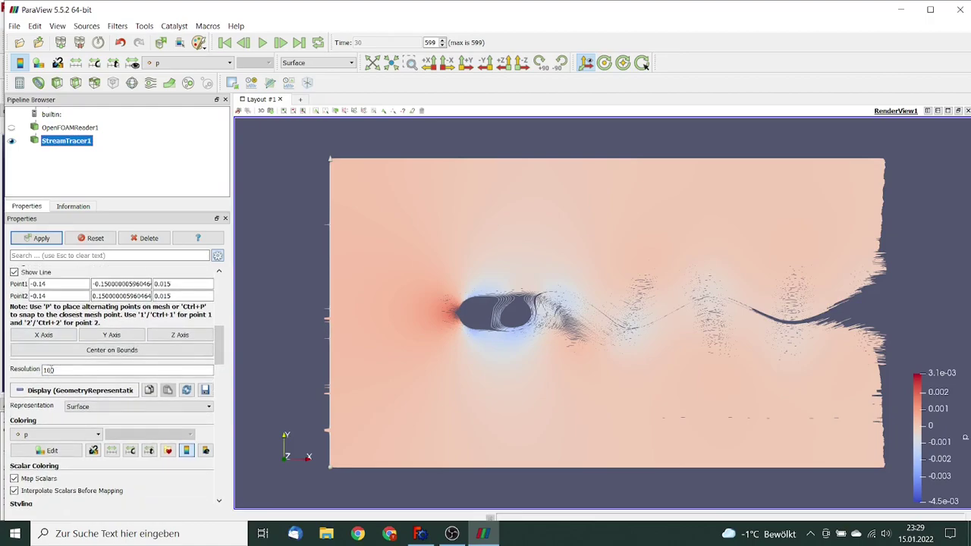
left_click(33, 240)
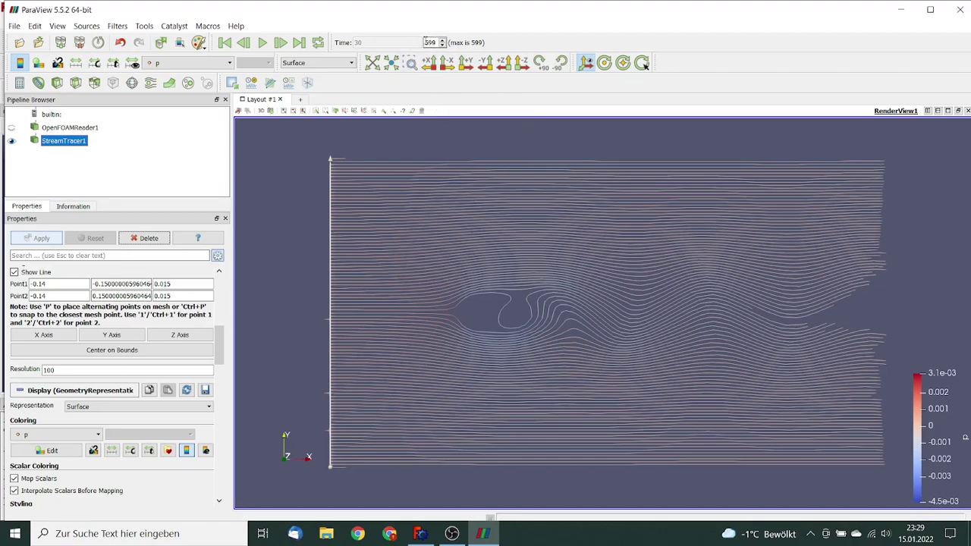
Step: Play the streamline animation from time step 400 to examine the vortices behind the pillar, then pause it
double_click(429, 42)
type("400")
left_click(262, 44)
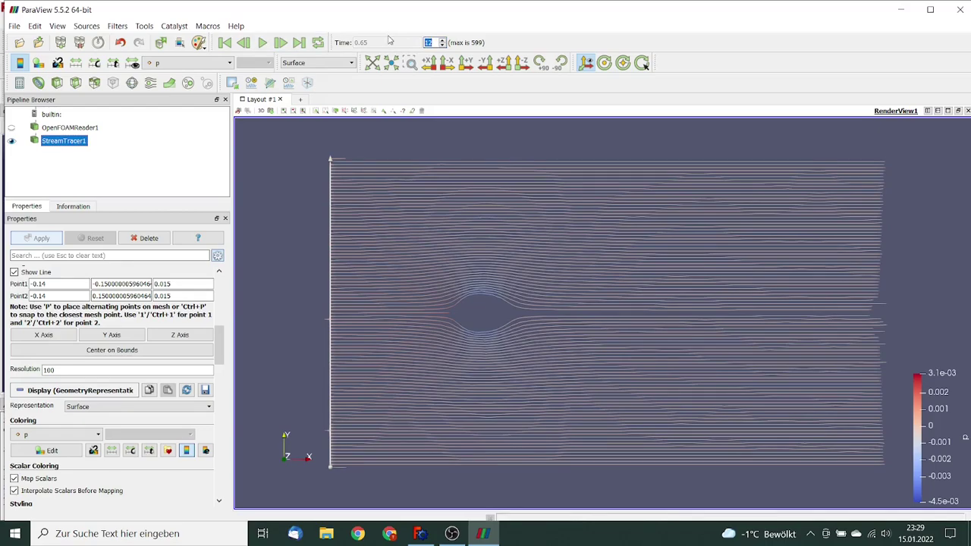
key("Return")
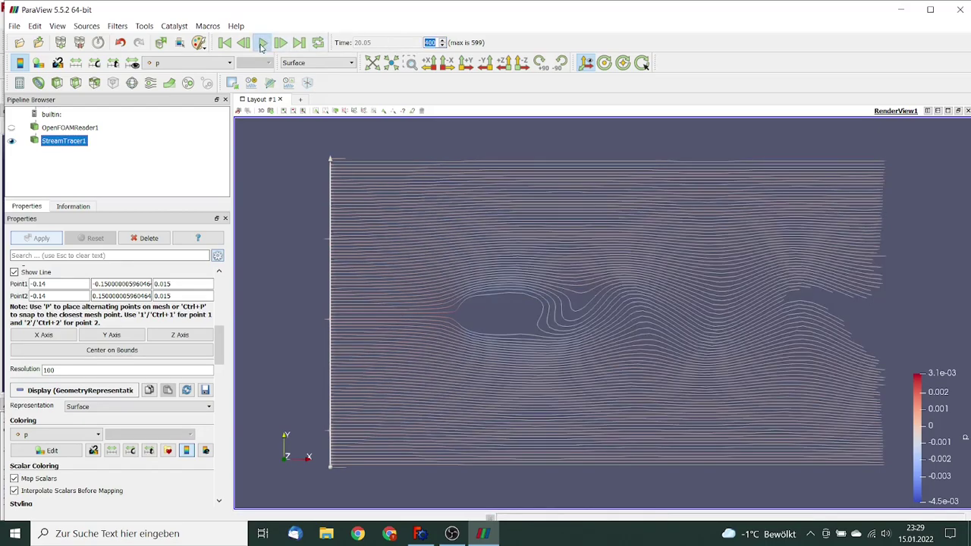
left_click(262, 43)
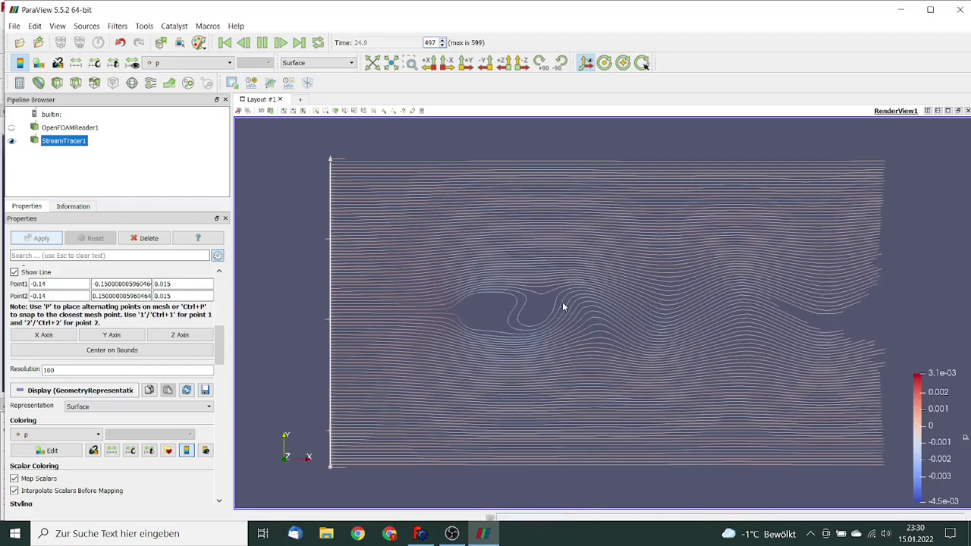
left_click(263, 43)
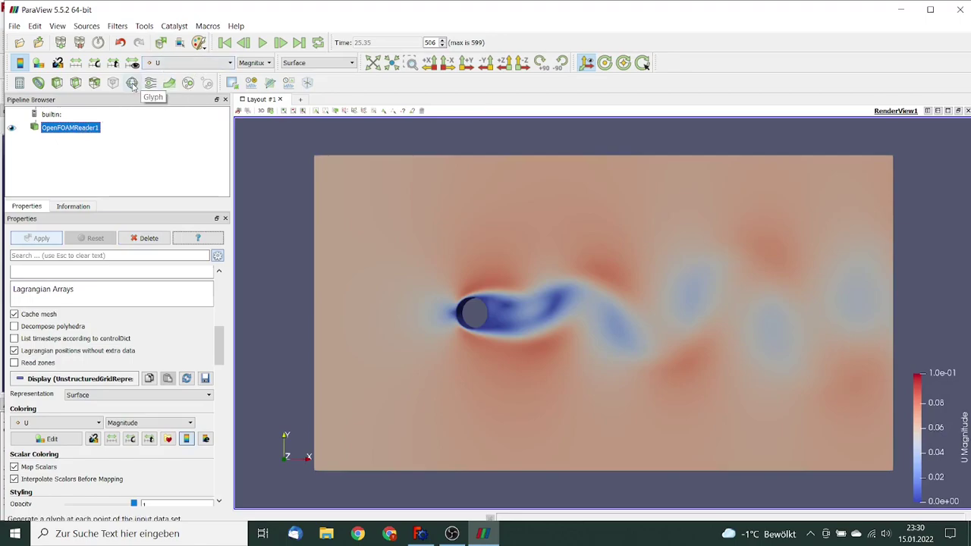
Step: Add a Glyph filter to OpenFOAMReader1, hide the reader's surface and apply the default glyph settings
left_click(133, 84)
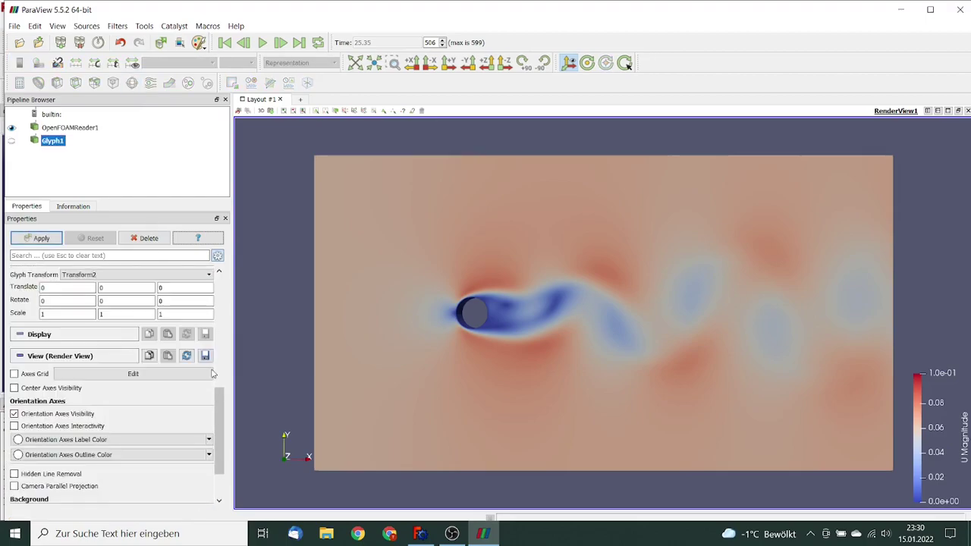
left_click_drag(216, 390, 218, 361)
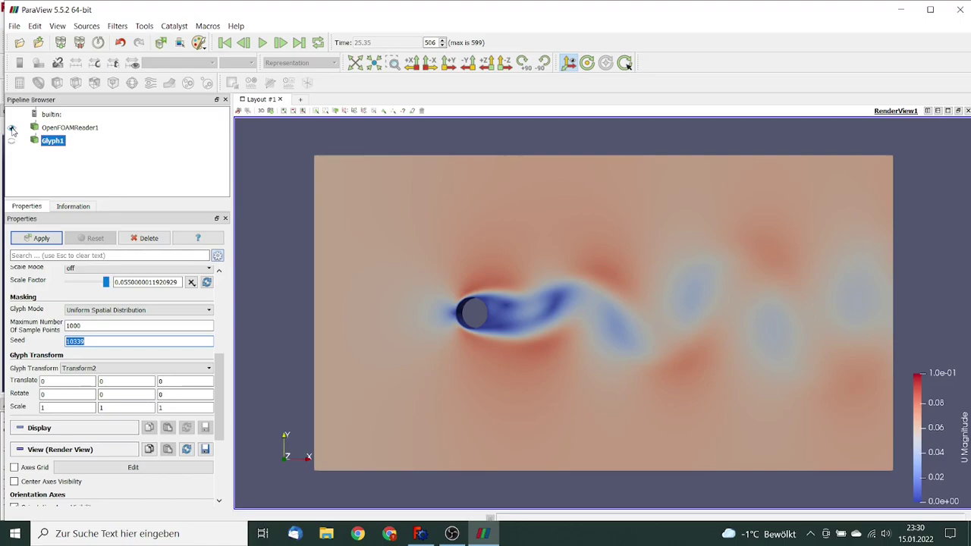
left_click(12, 130)
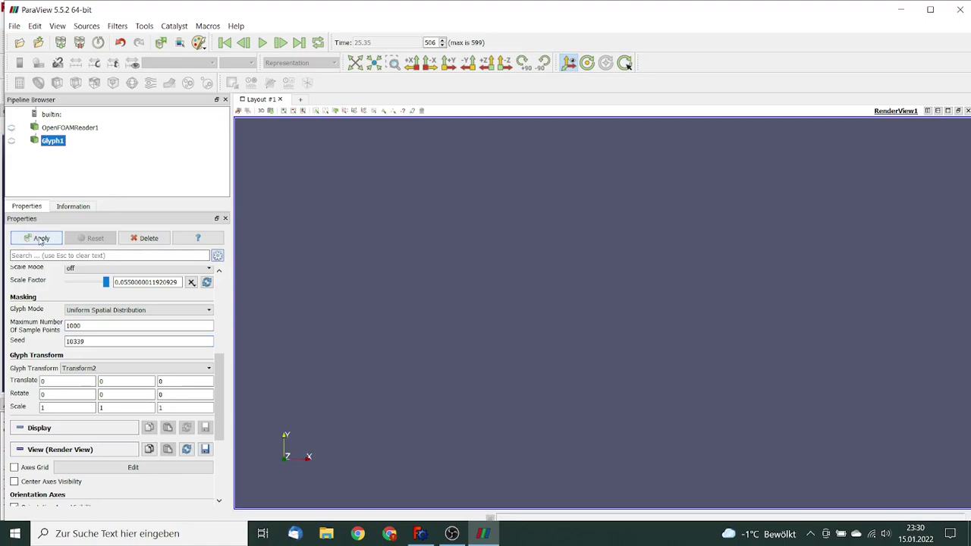
left_click(40, 239)
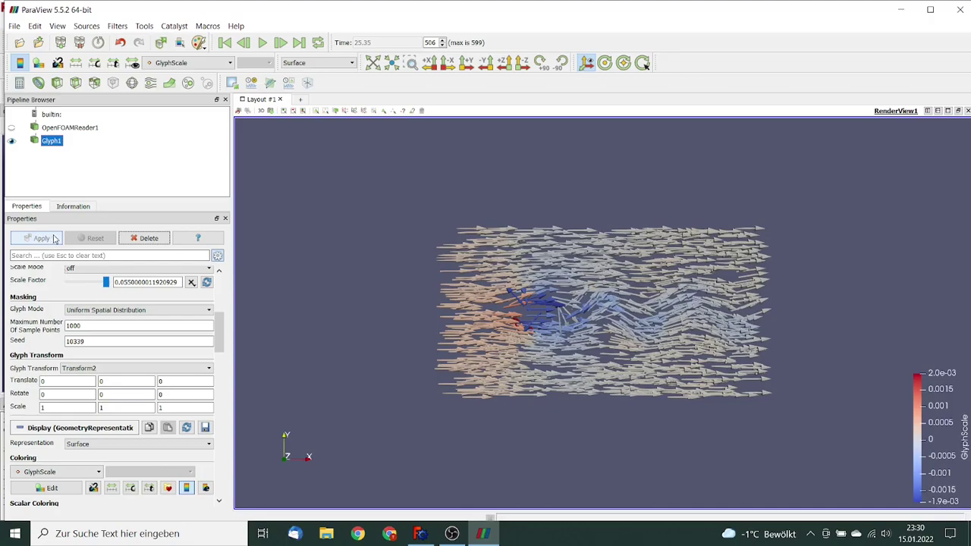
Step: Rewind the glyph animation to its first time step and jump to time step 200
left_click(224, 43)
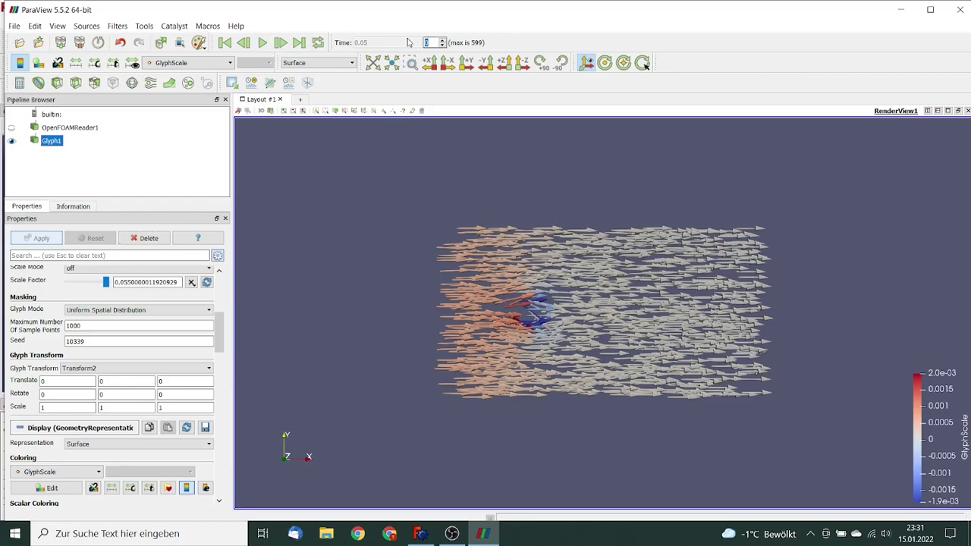
key("Return")
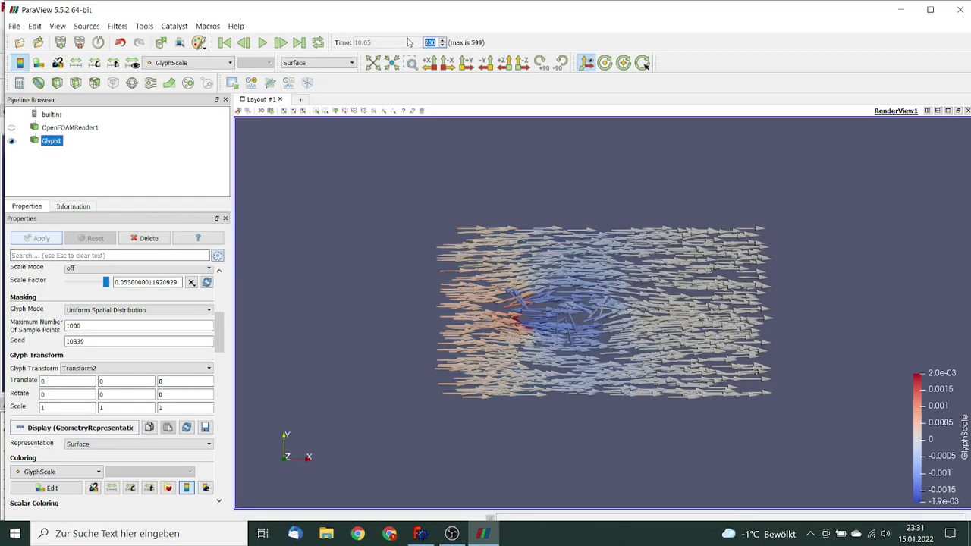